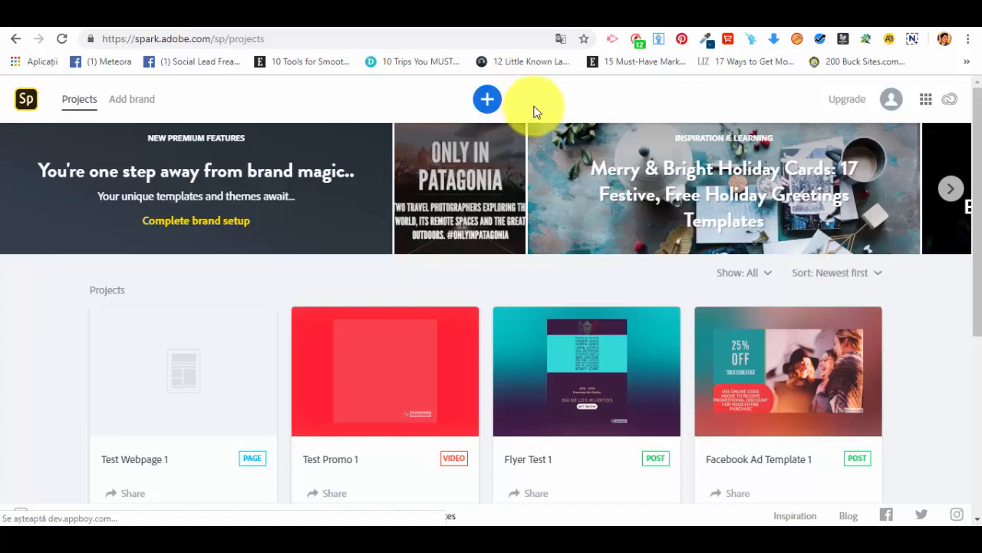
Create a new web page project, browse its templates and choose the Presentation template under Grow your business
click(491, 100)
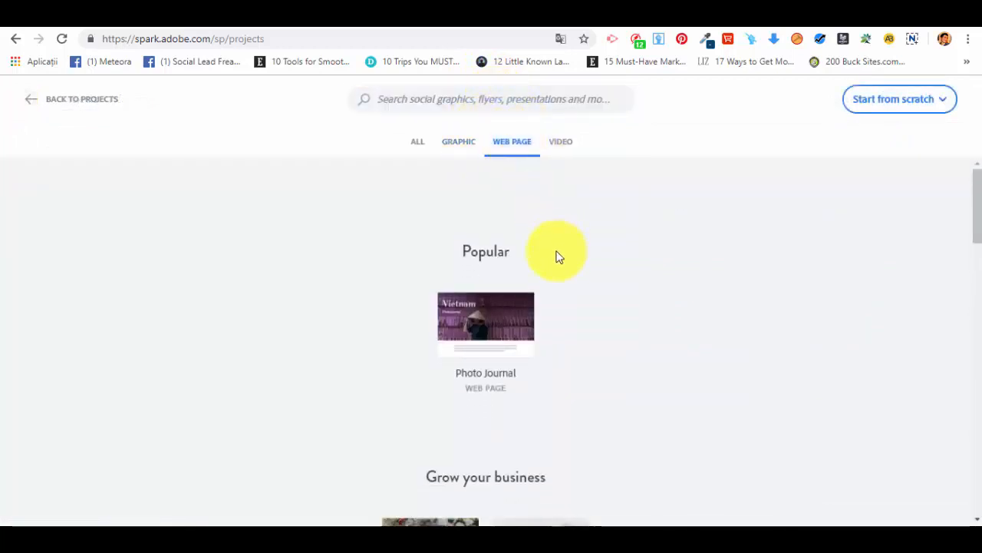
mouse_move(508, 335)
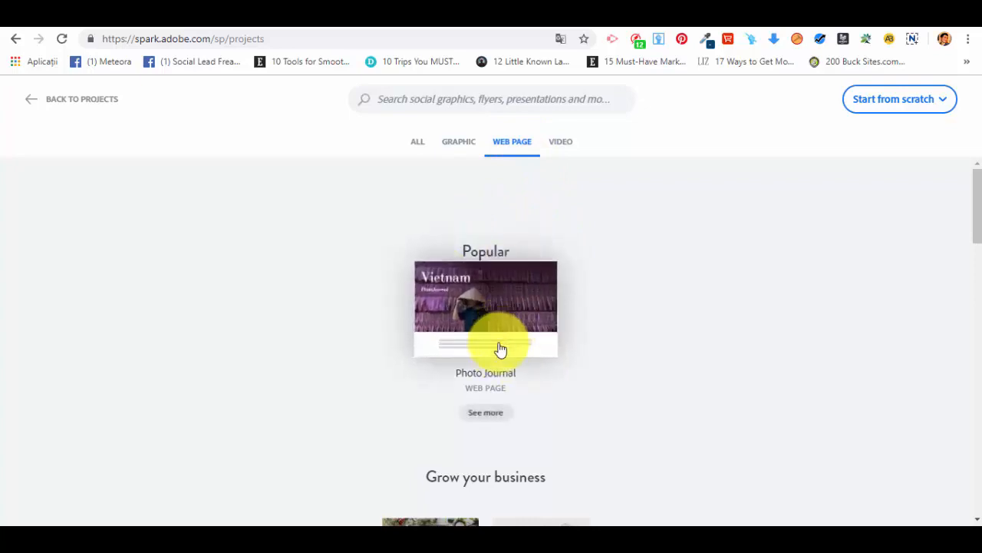
scroll(545, 354, down, 3)
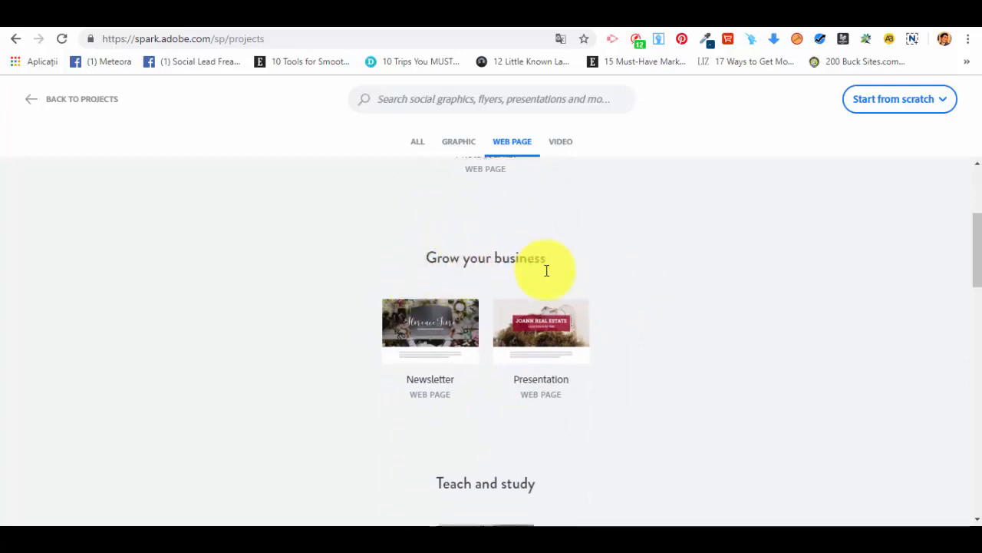
scroll(546, 267, down, 3)
scroll(536, 274, down, 3)
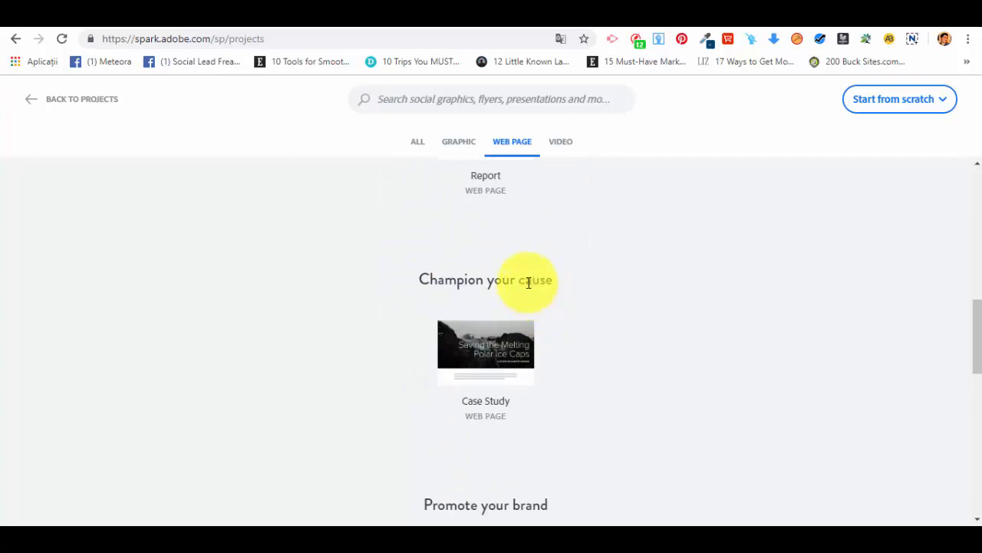
scroll(519, 280, down, 3)
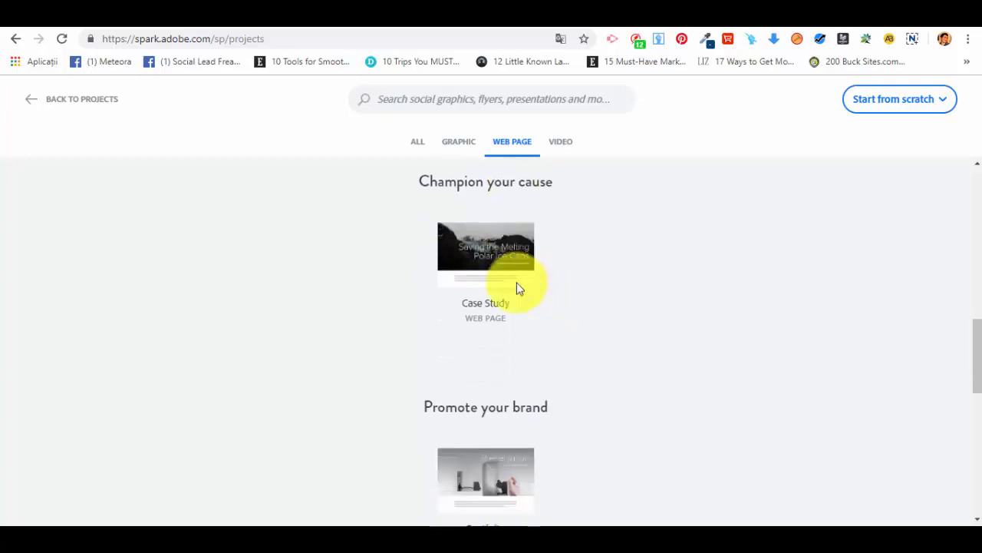
scroll(537, 281, down, 3)
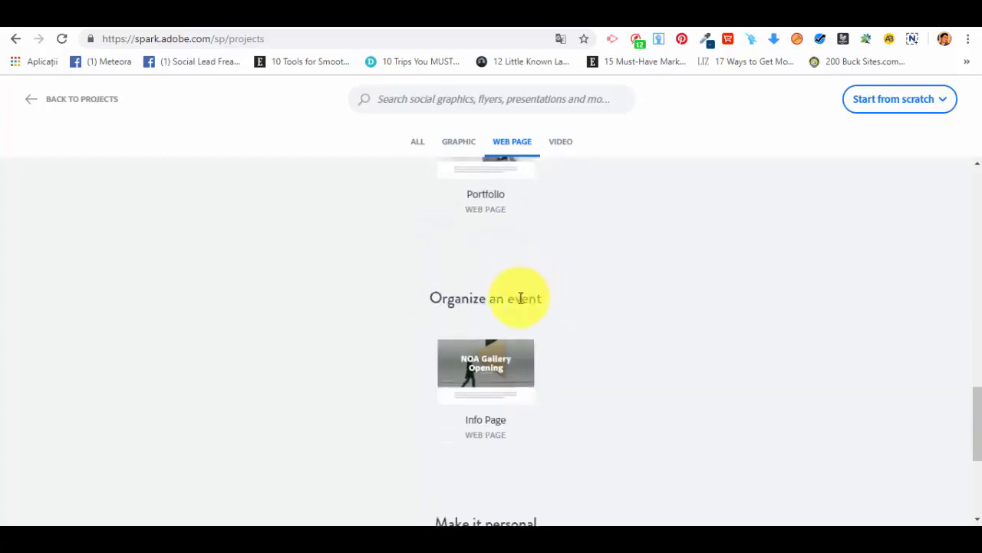
scroll(510, 301, down, 2)
scroll(506, 306, down, 2)
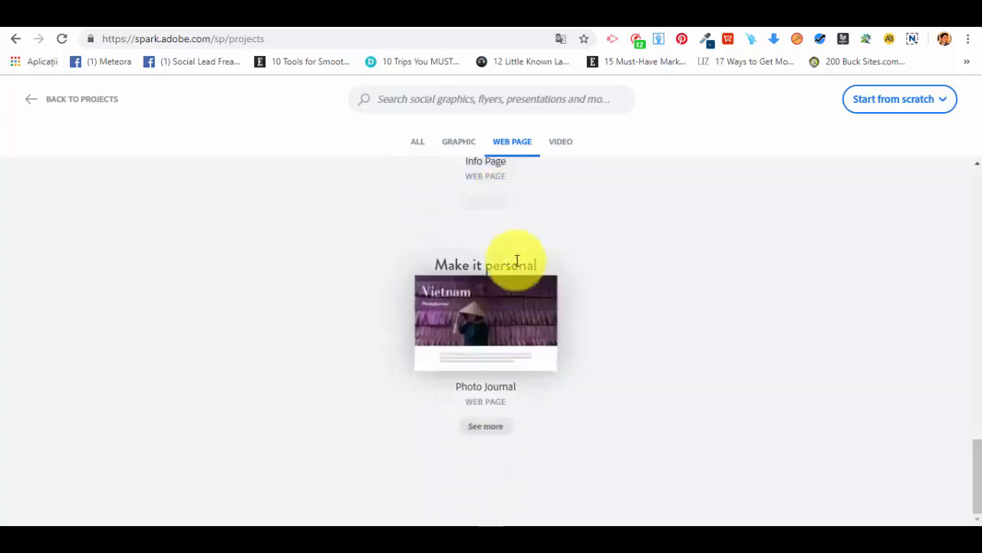
scroll(491, 388, up, 10)
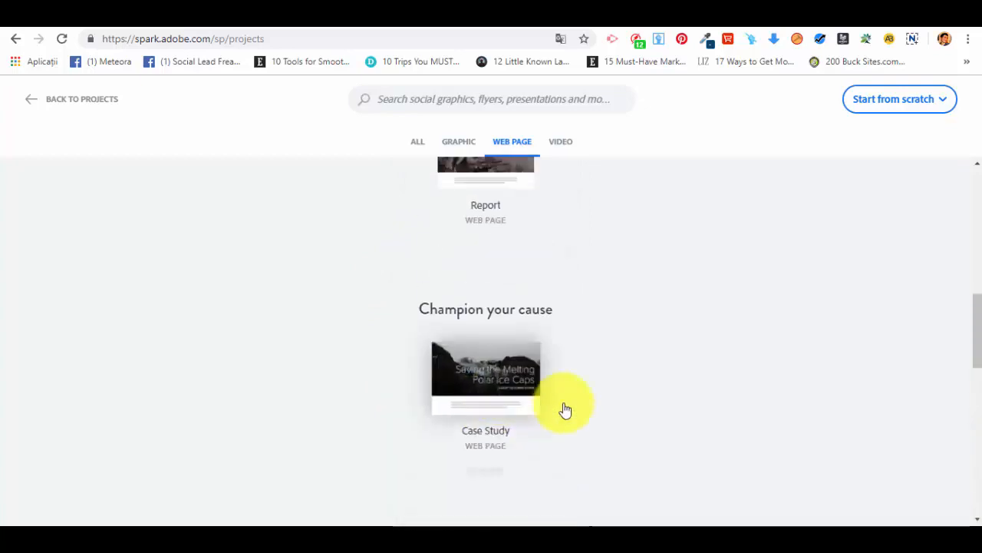
scroll(645, 409, up, 5)
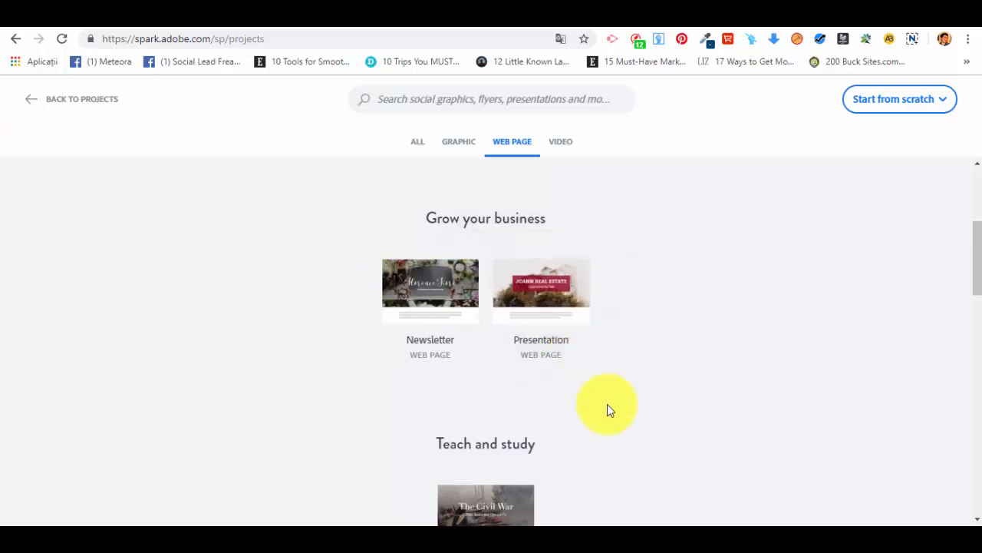
click(538, 294)
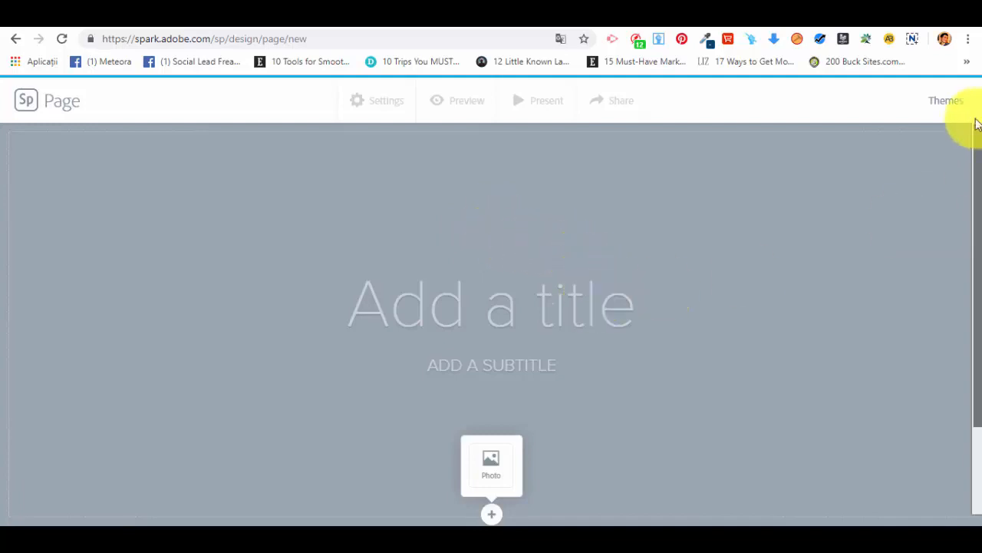
Browse the available page themes and apply the Vintage theme to the page
click(948, 101)
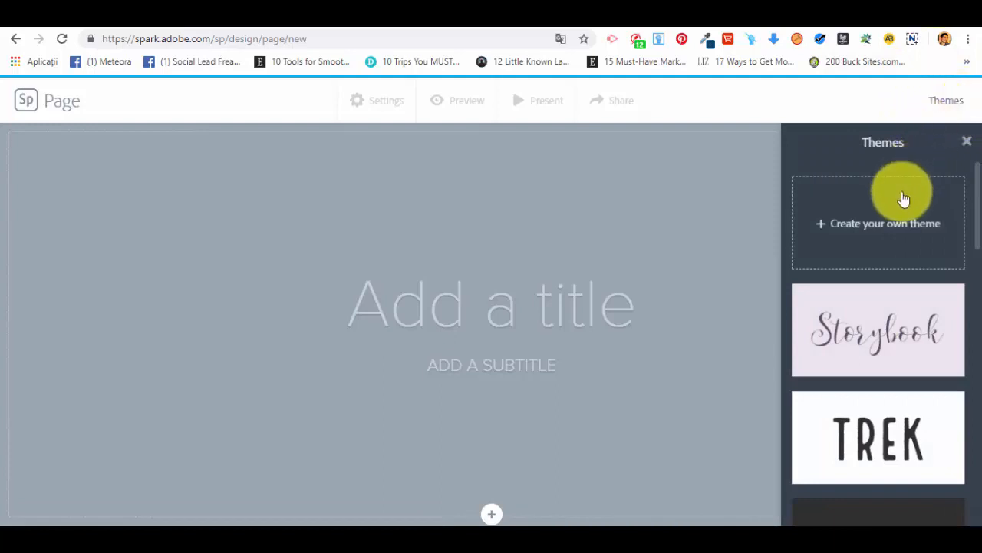
scroll(903, 204, down, 2)
scroll(904, 210, up, 2)
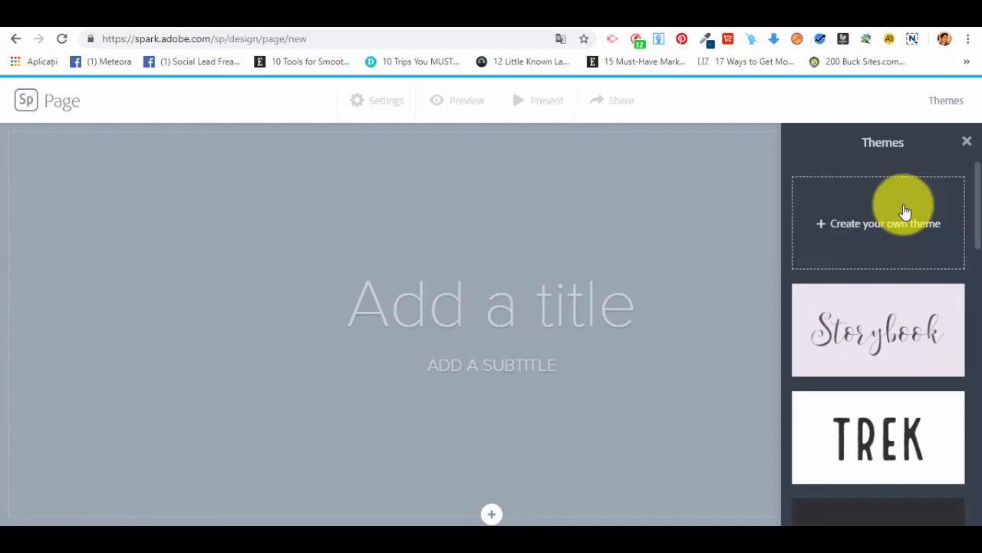
scroll(927, 285, down, 6)
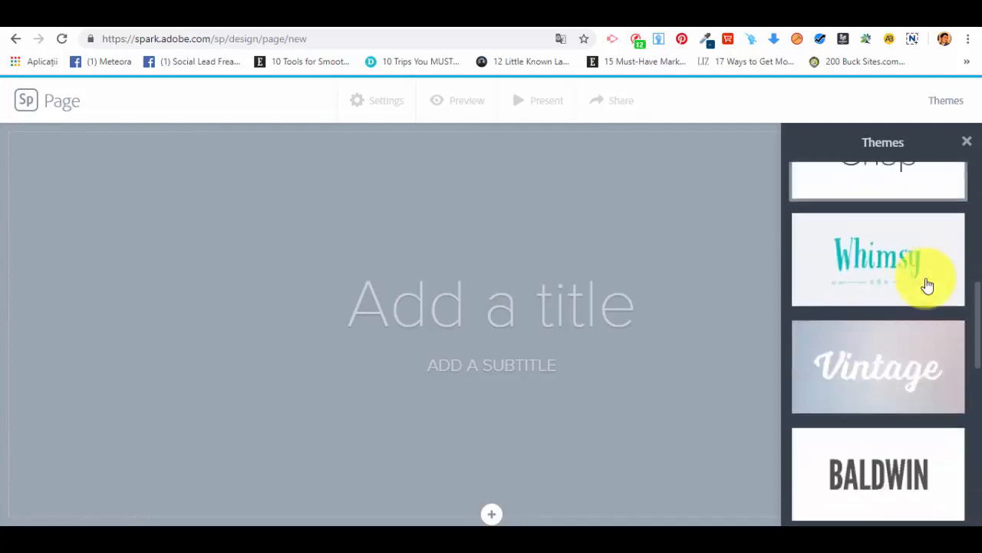
click(920, 332)
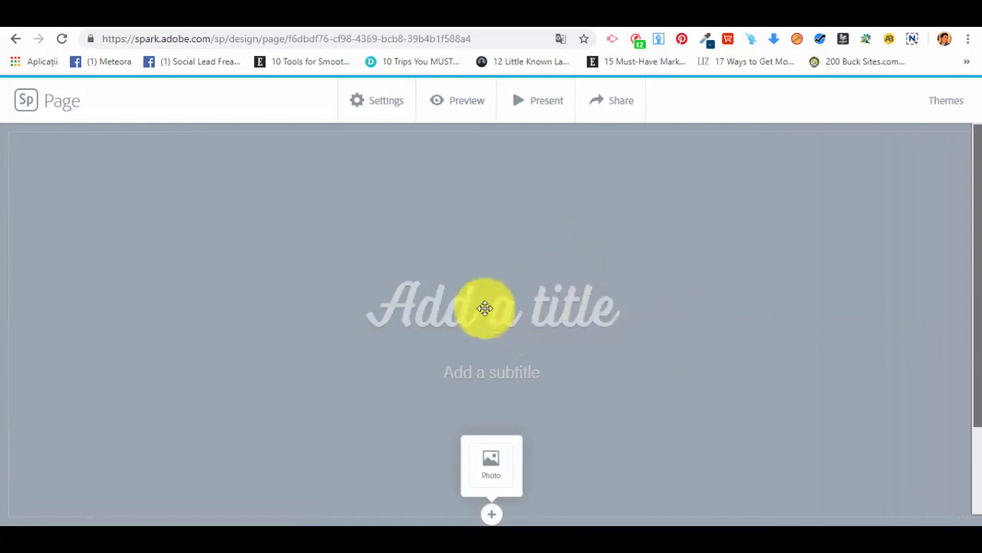
Enter "Example" as the page title
click(498, 308)
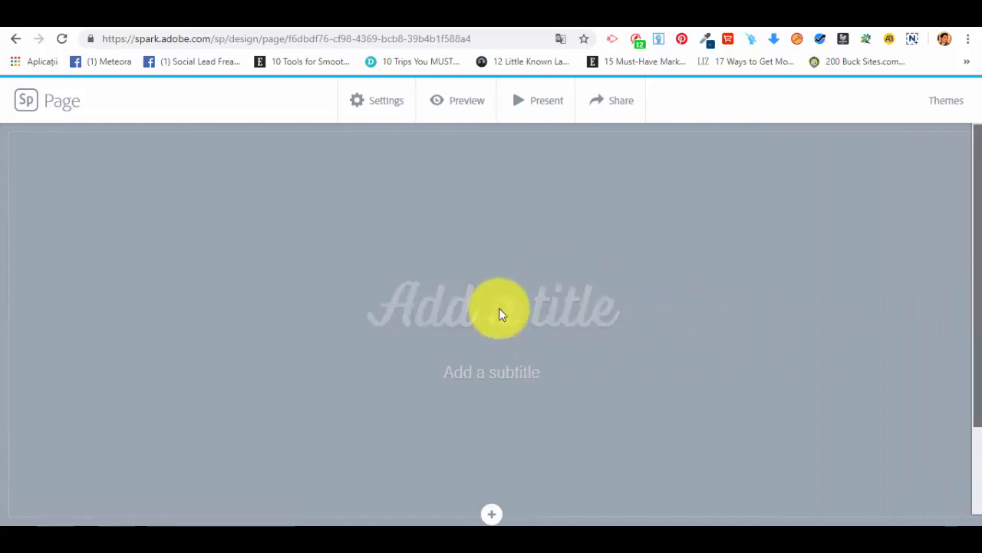
text(Exampl)
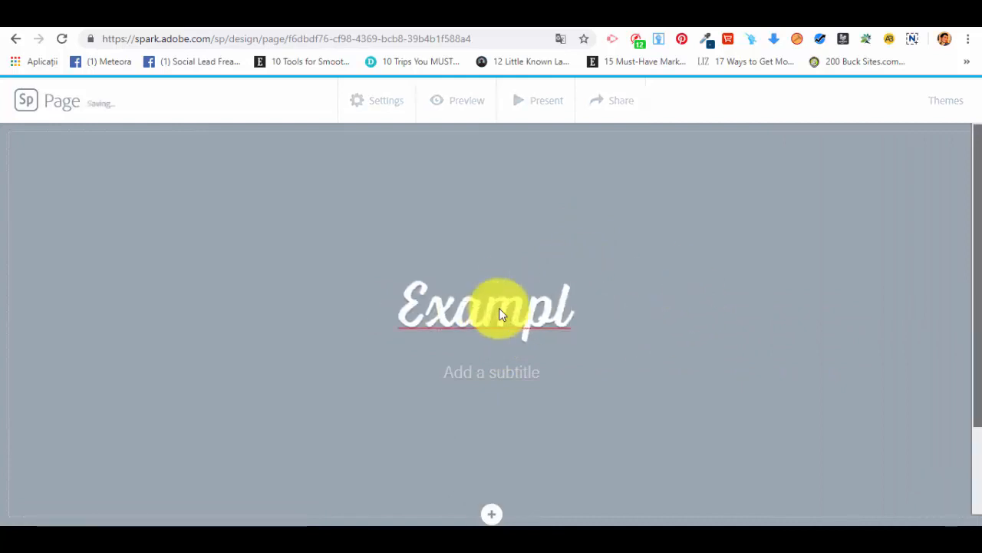
text(e)
key(alt+f)
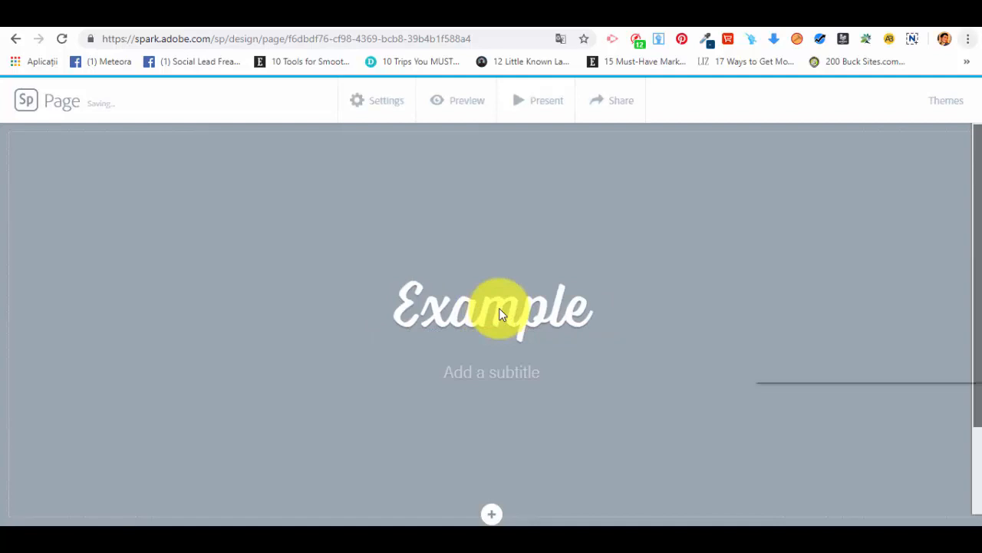
click(591, 313)
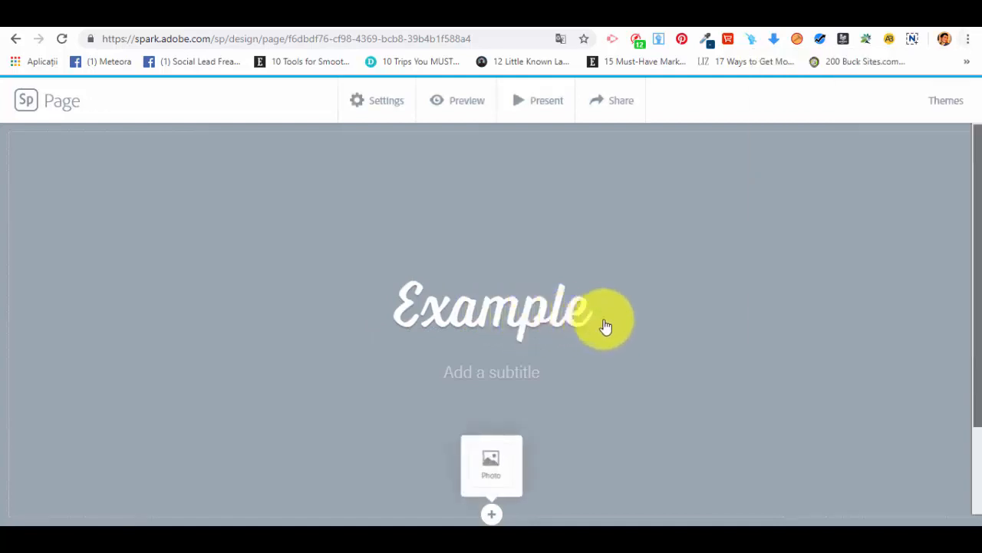
Enter "Subexample" as the subtitle beneath the title
click(518, 372)
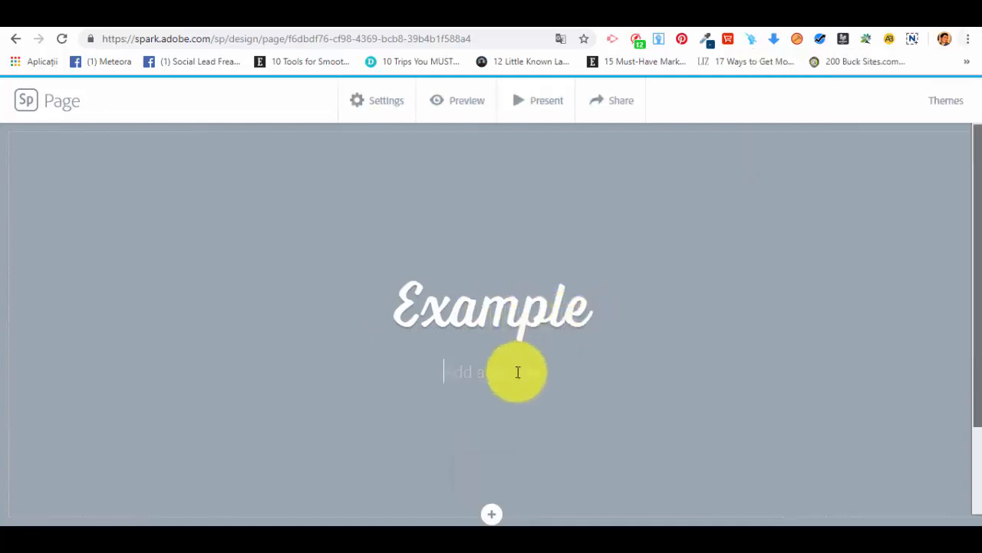
text(Subexam)
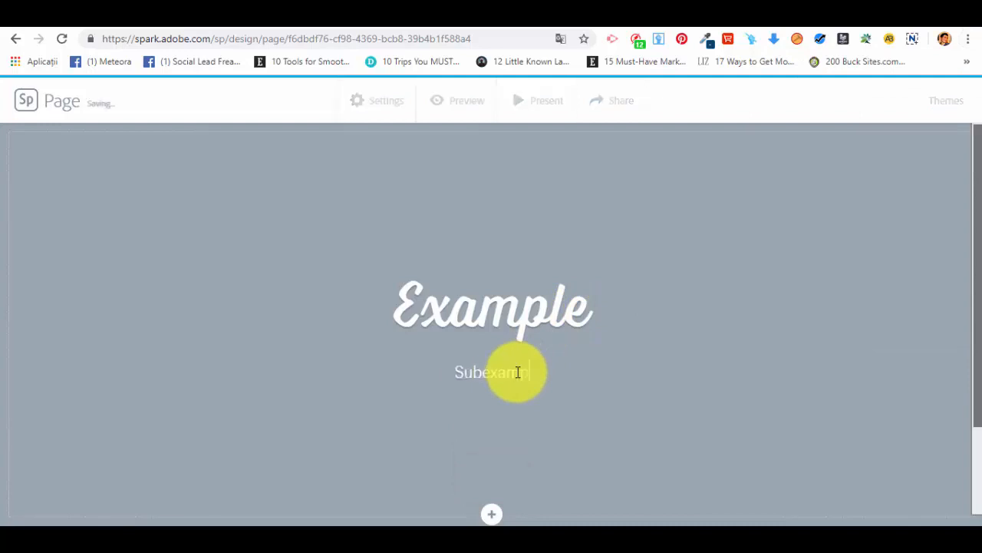
text(ple)
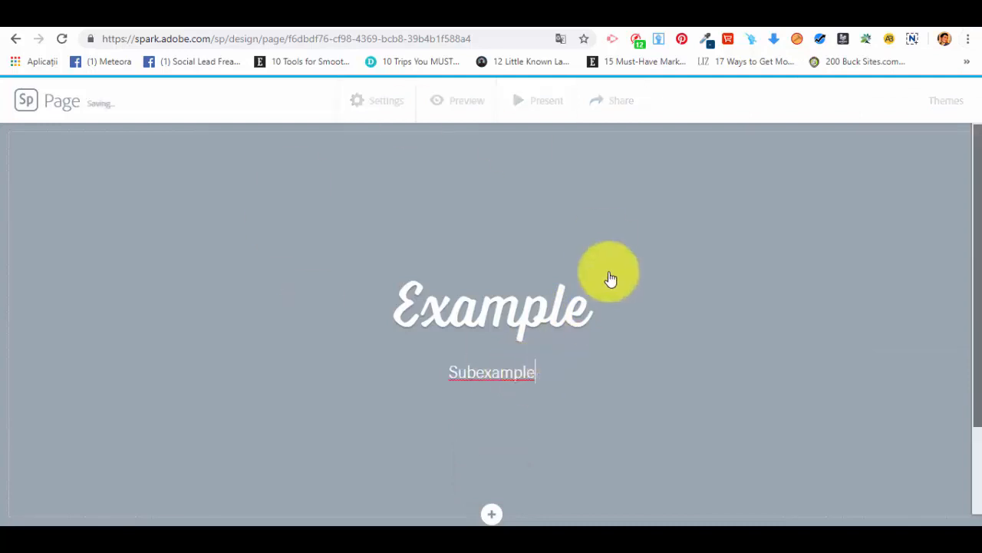
click(614, 281)
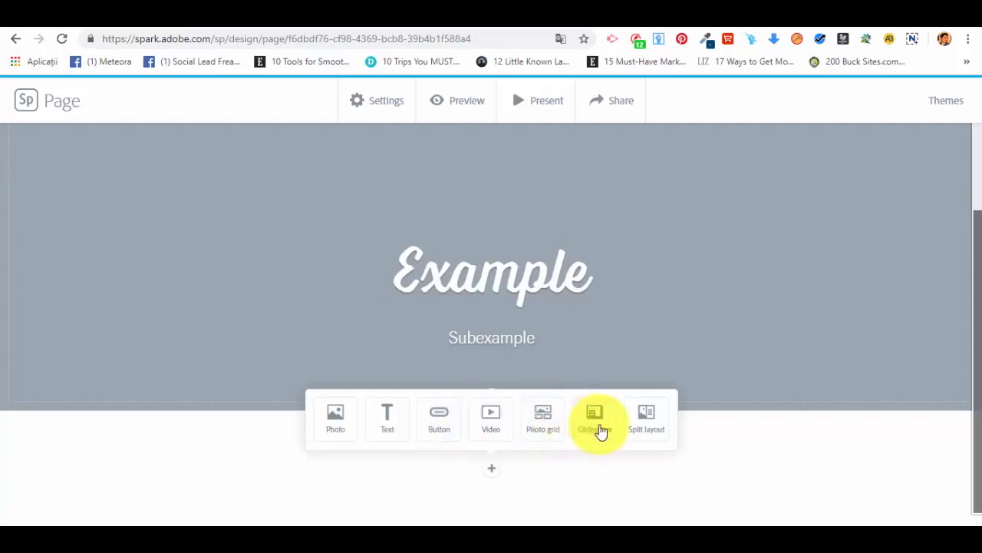
Insert a photo grid below the title section and search the free photos for "office"
click(544, 415)
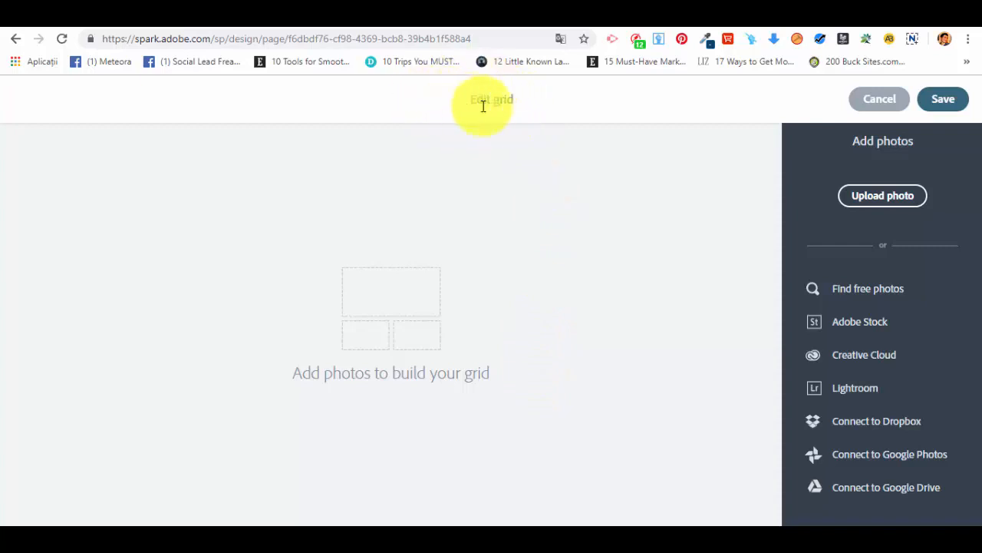
click(888, 293)
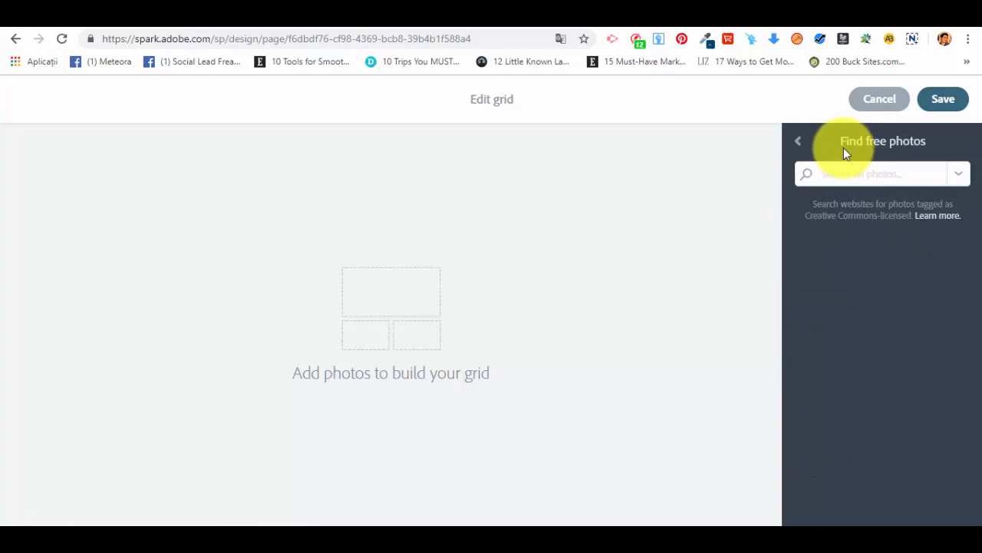
text(office)
key(Return)
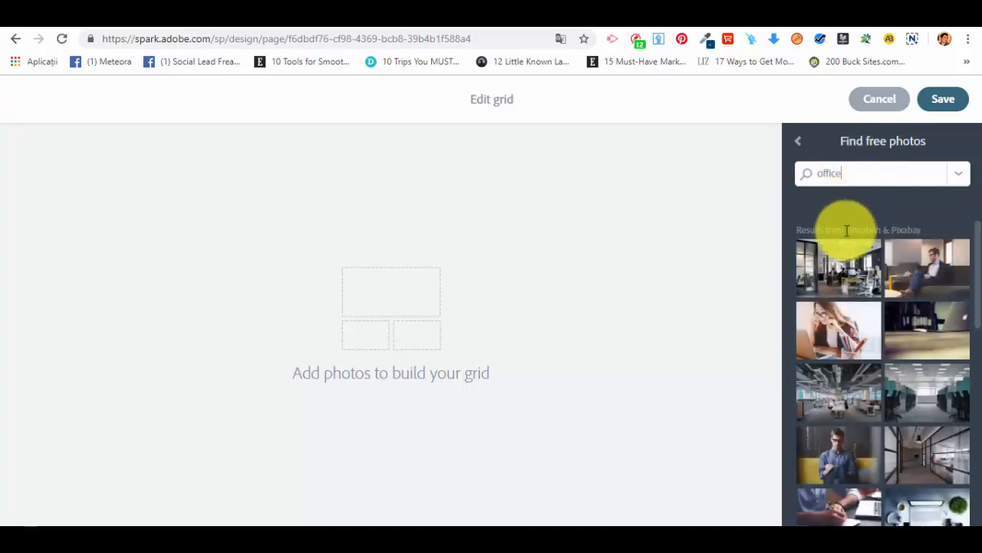
Add the first four office photos to the grid: open office, man on sofa, woman biting pencil, and laptop on desk
click(851, 276)
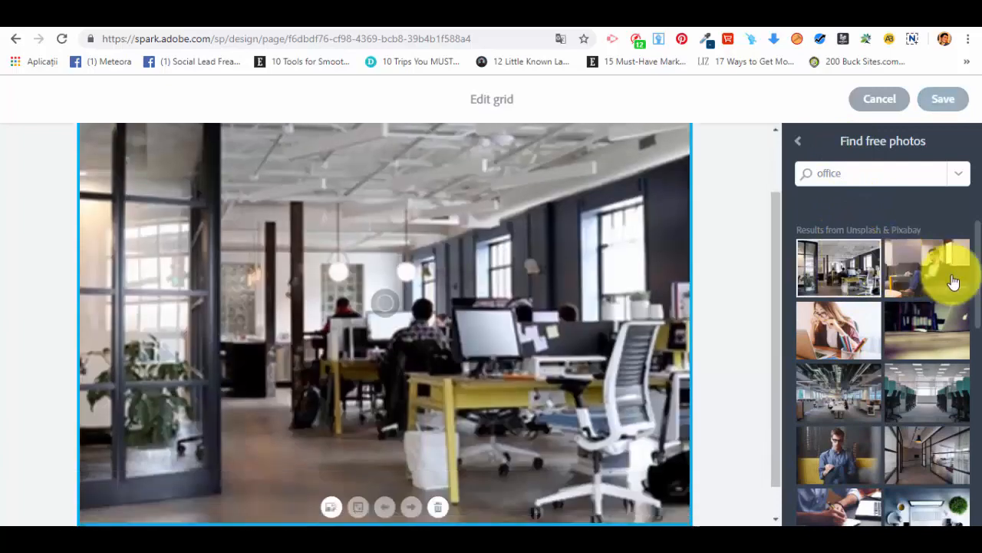
click(928, 277)
click(831, 342)
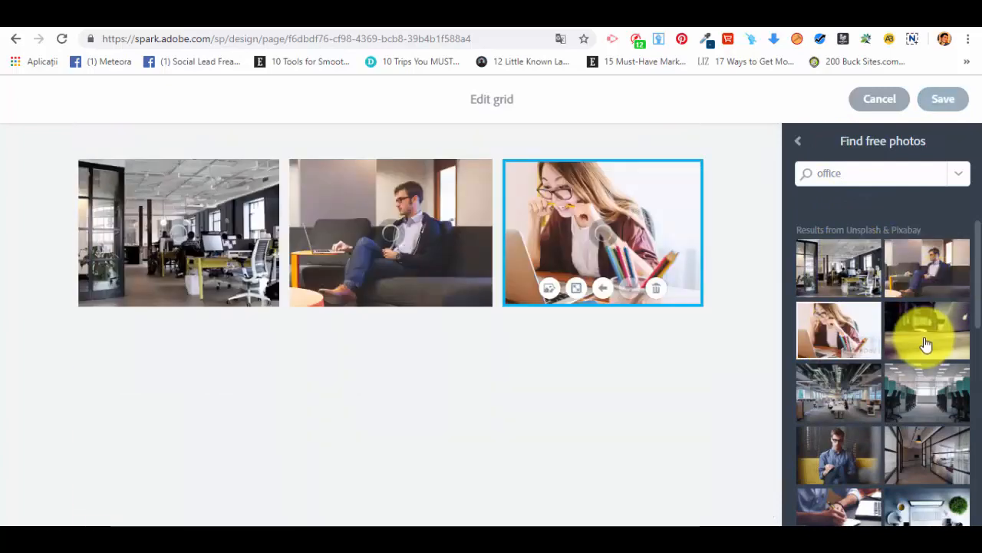
click(926, 345)
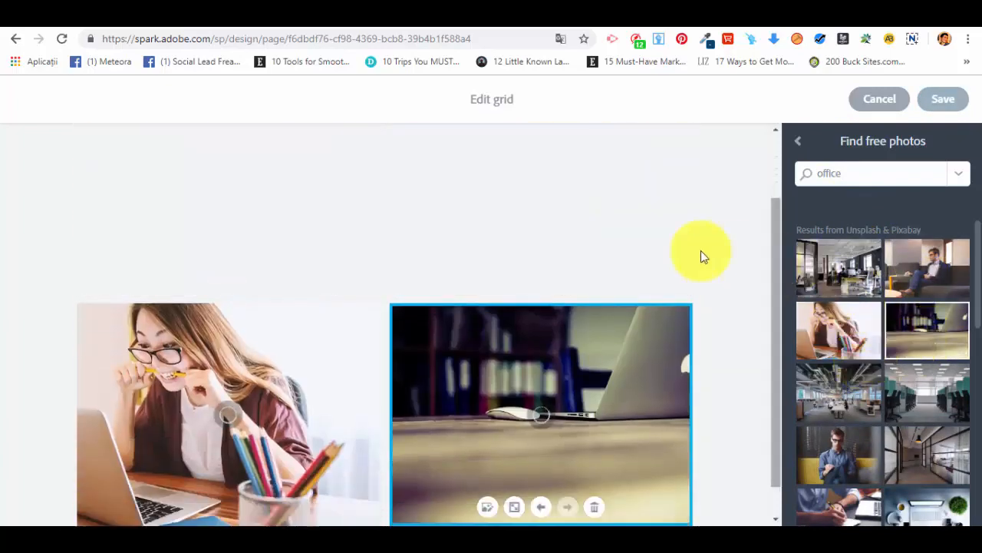
scroll(700, 250, up, 2)
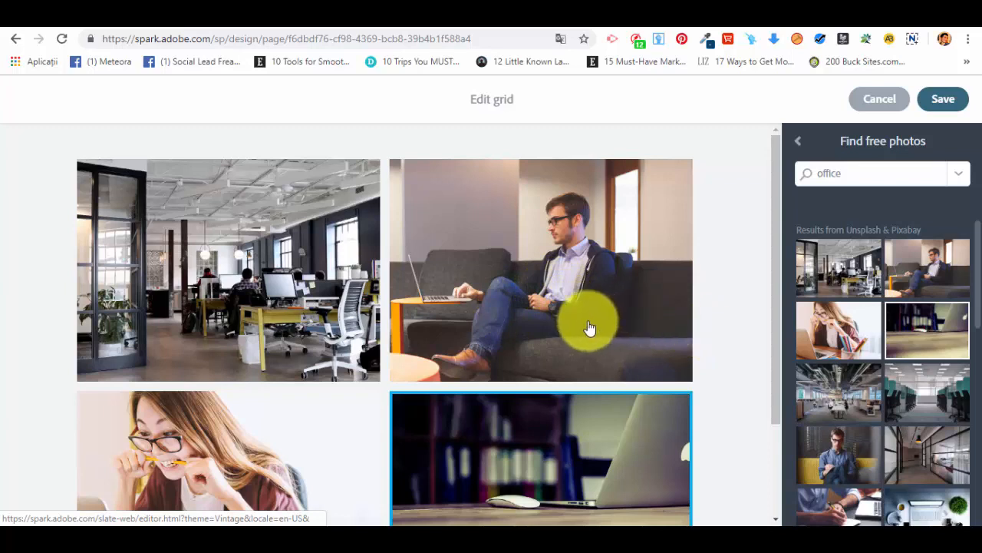
Enlarge the photo of the man sitting on the dark sofa to the full width of the grid
click(456, 283)
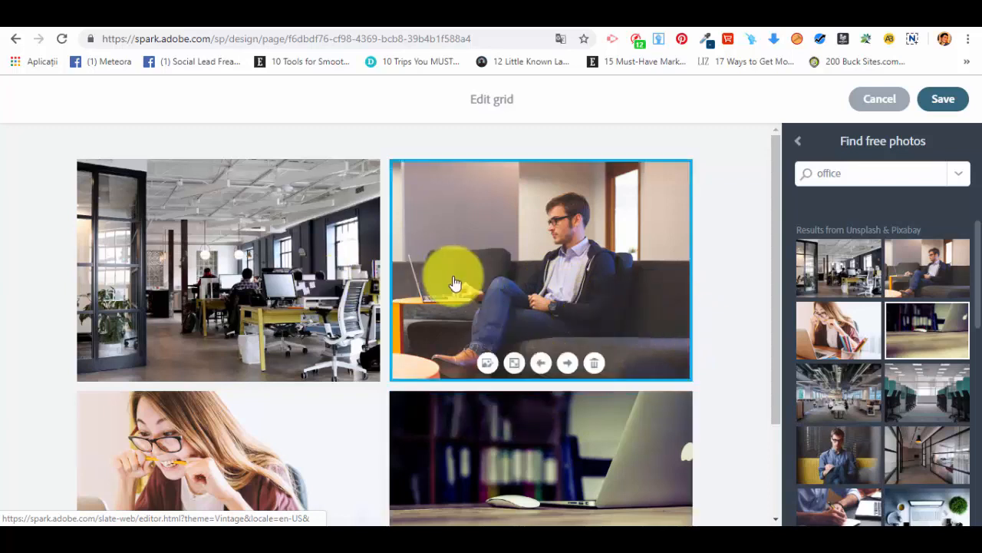
click(519, 371)
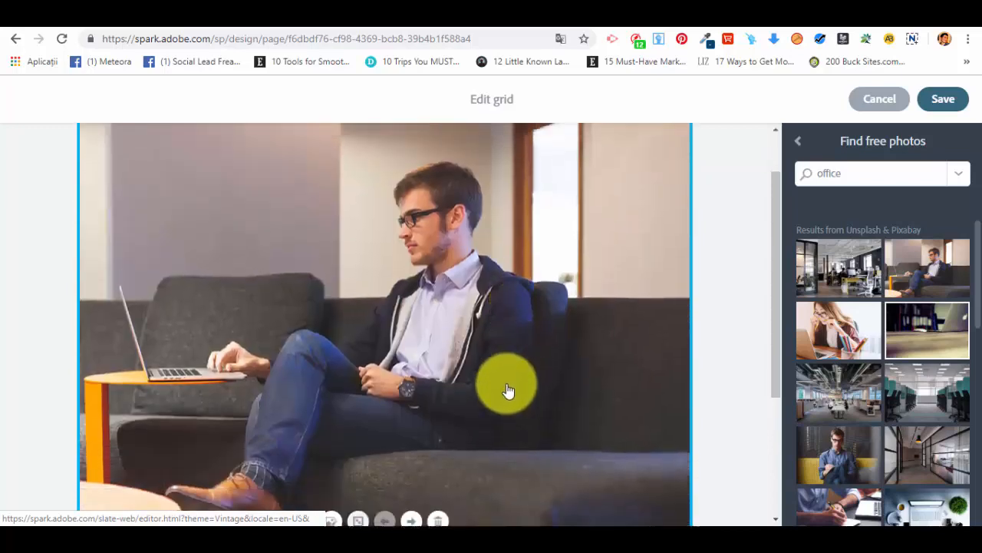
scroll(506, 390, down, 4)
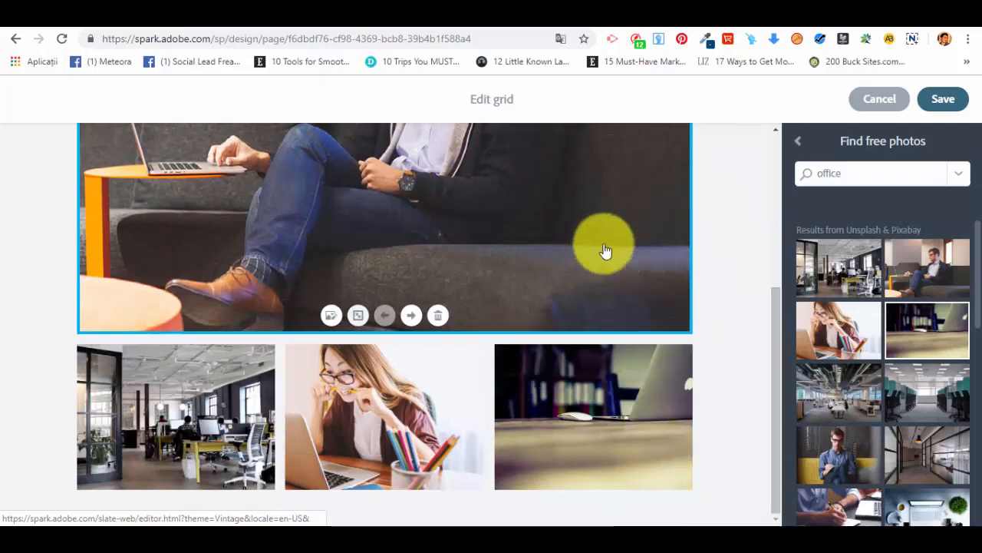
Add the photo of the man in a blue shirt on a yellow sofa to the grid and review the layout
click(864, 453)
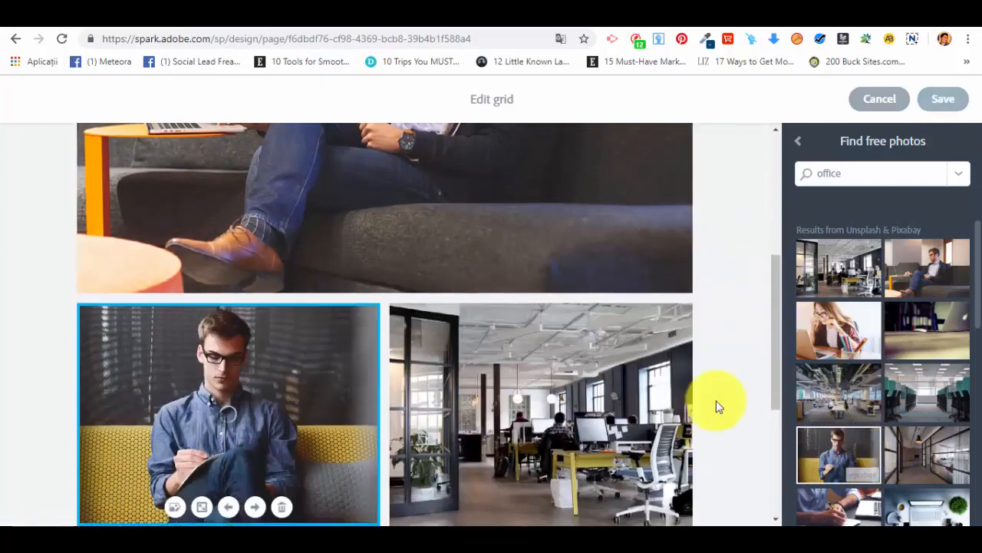
scroll(576, 355, down, 5)
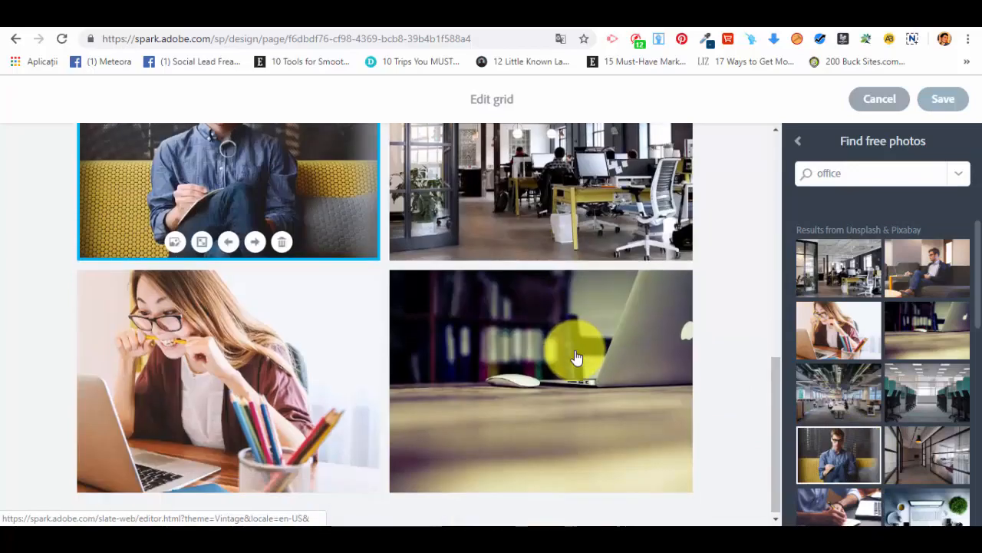
scroll(433, 394, up, 5)
scroll(445, 277, down, 4)
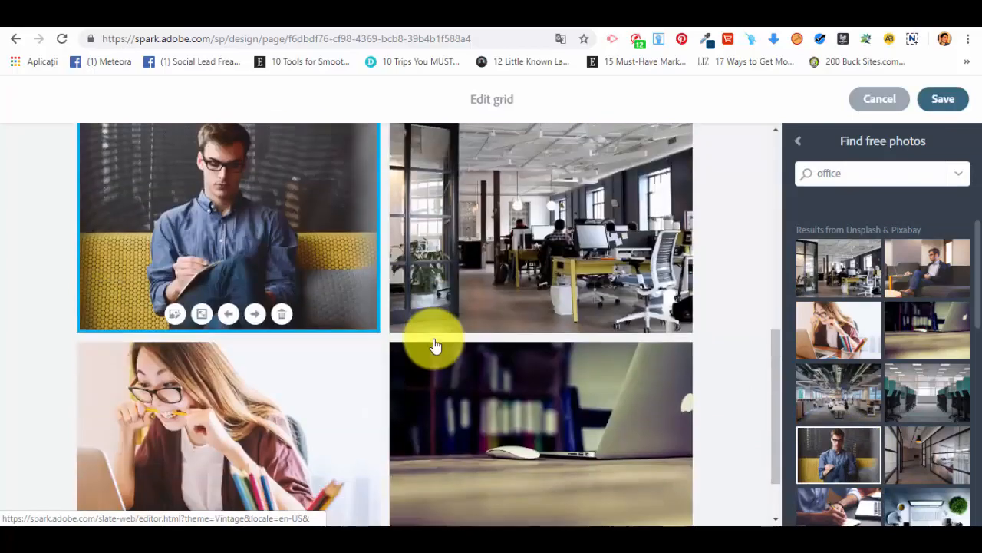
Enlarge the open office photo with the yellow desks to the full width of the grid and review the layout
click(499, 288)
scroll(512, 268, up, 3)
scroll(521, 367, down, 3)
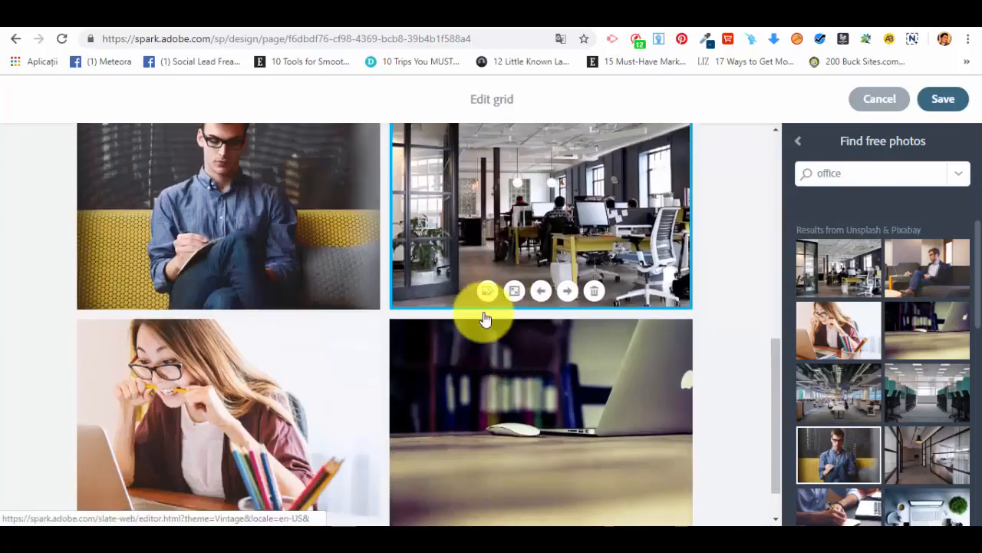
click(488, 293)
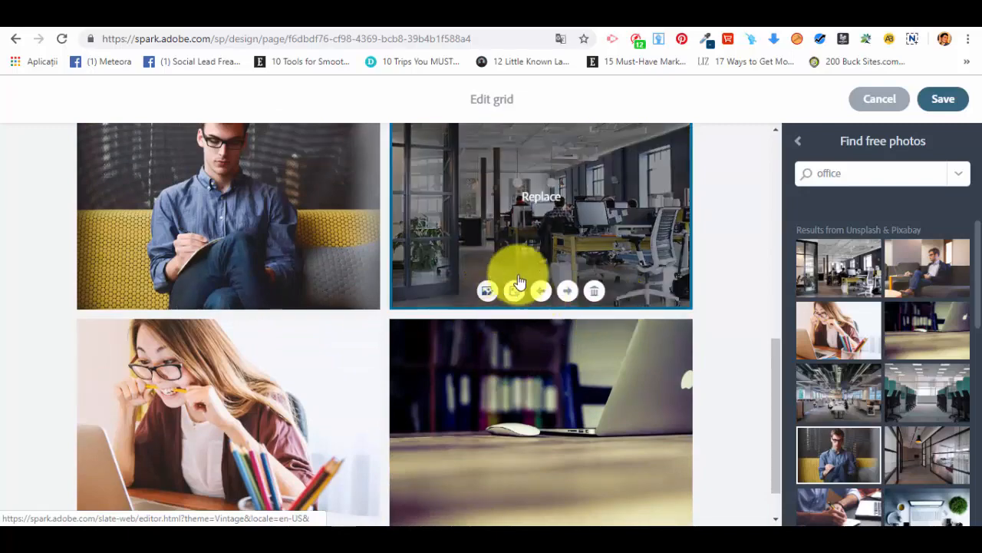
click(514, 291)
scroll(576, 376, up, 5)
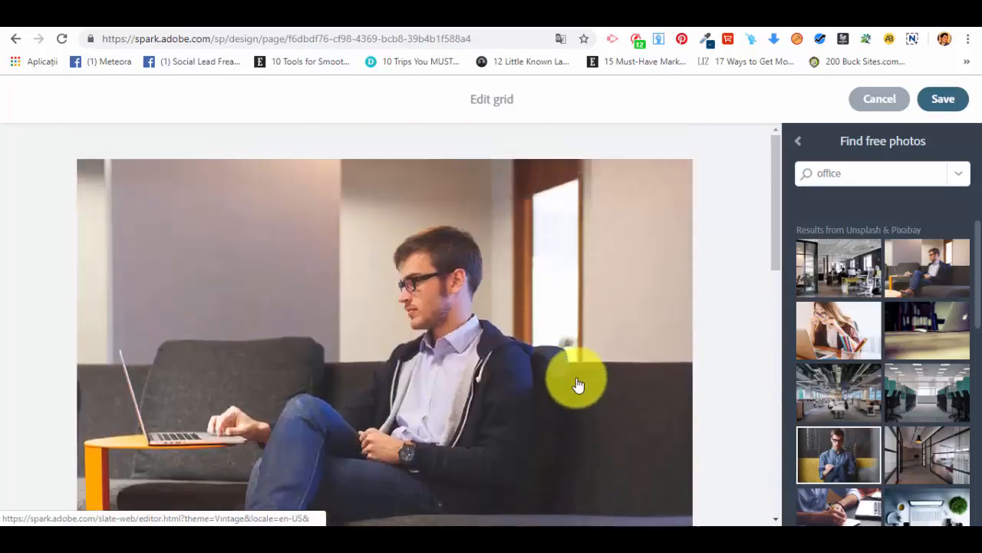
scroll(438, 302, down, 8)
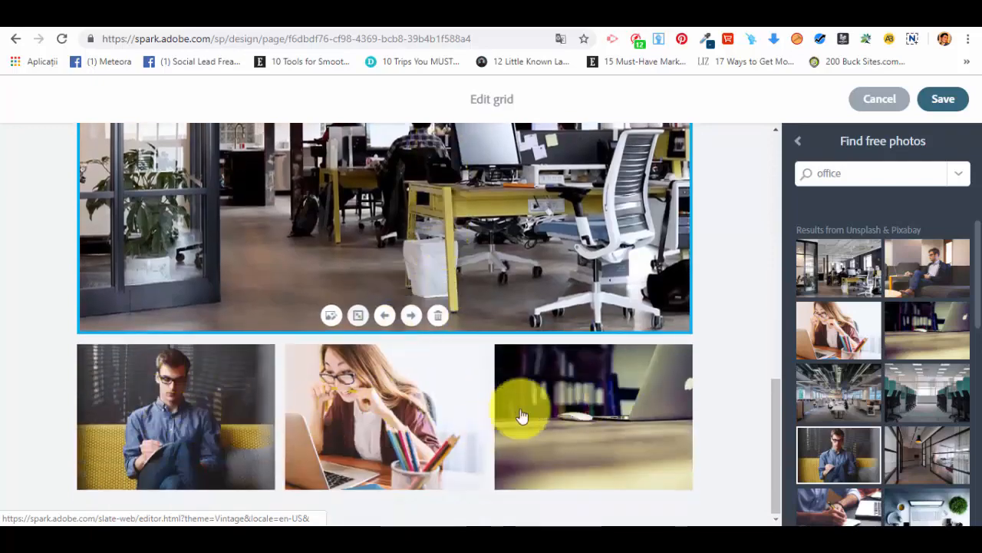
scroll(595, 432, up, 5)
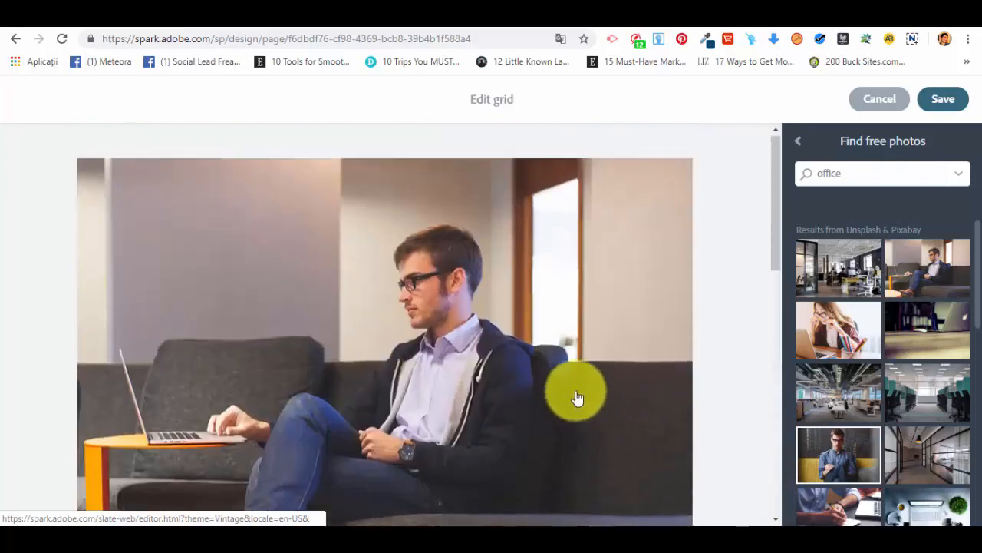
Save the photo grid and review it on the page down to the last row of photos
click(951, 105)
scroll(874, 211, up, 5)
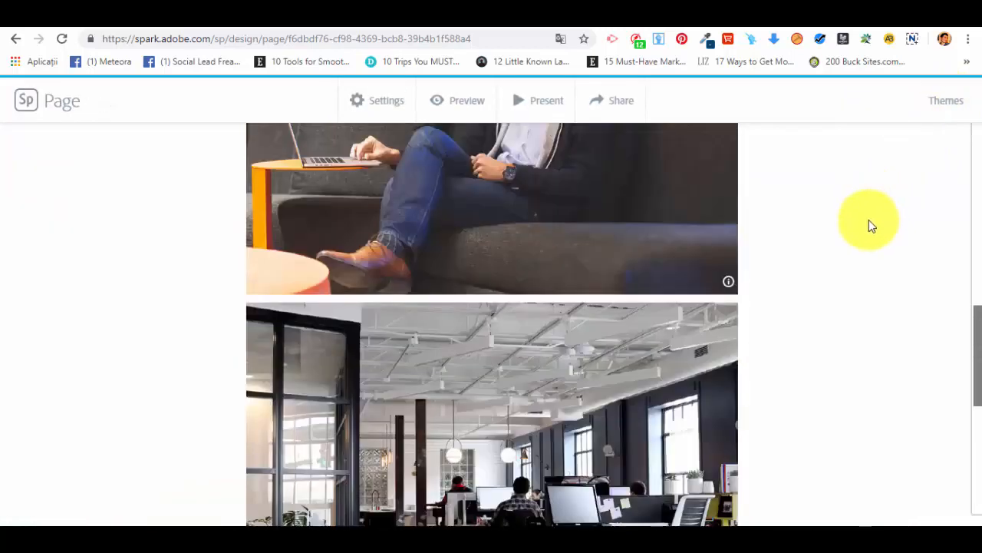
scroll(867, 227, up, 8)
scroll(862, 241, down, 6)
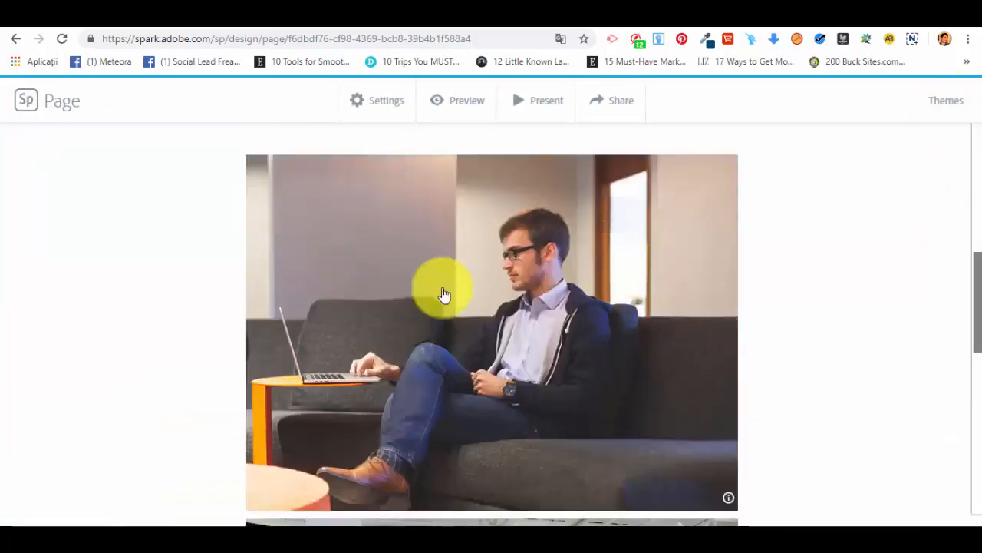
scroll(443, 294, down, 10)
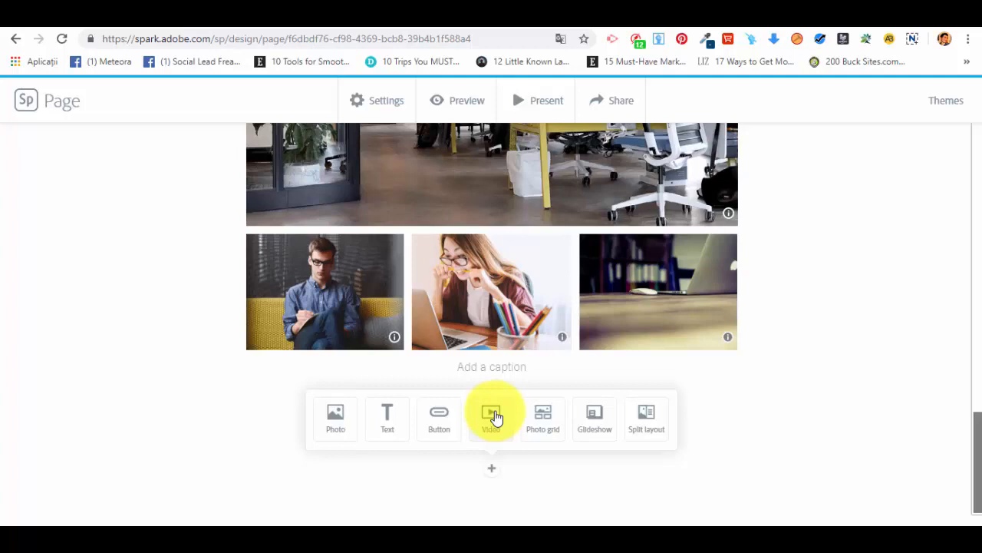
click(492, 417)
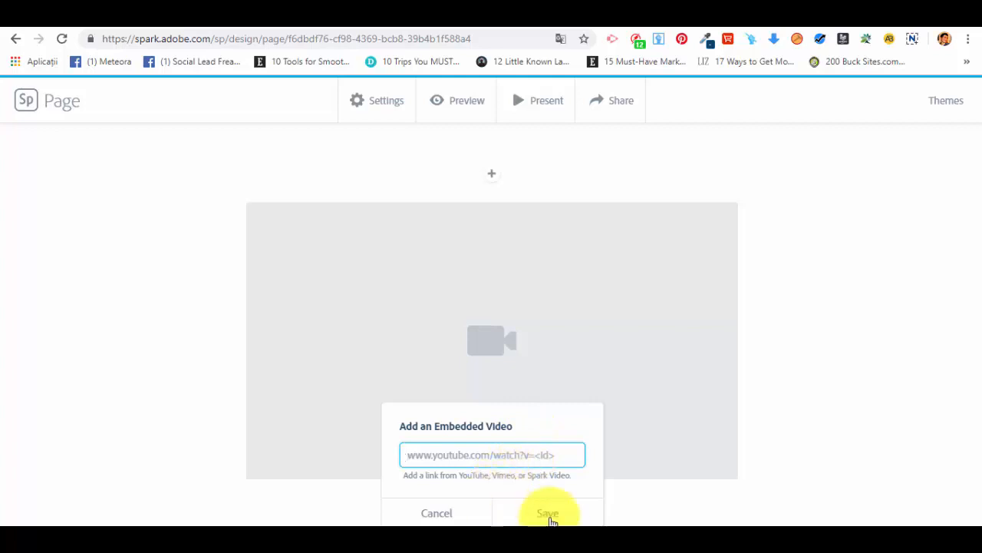
click(437, 513)
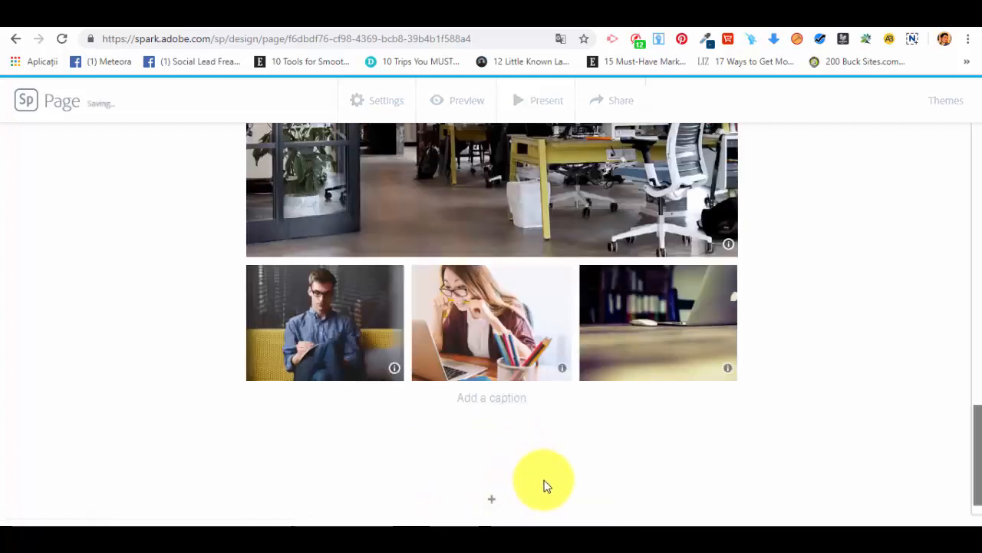
scroll(567, 451, down, 1)
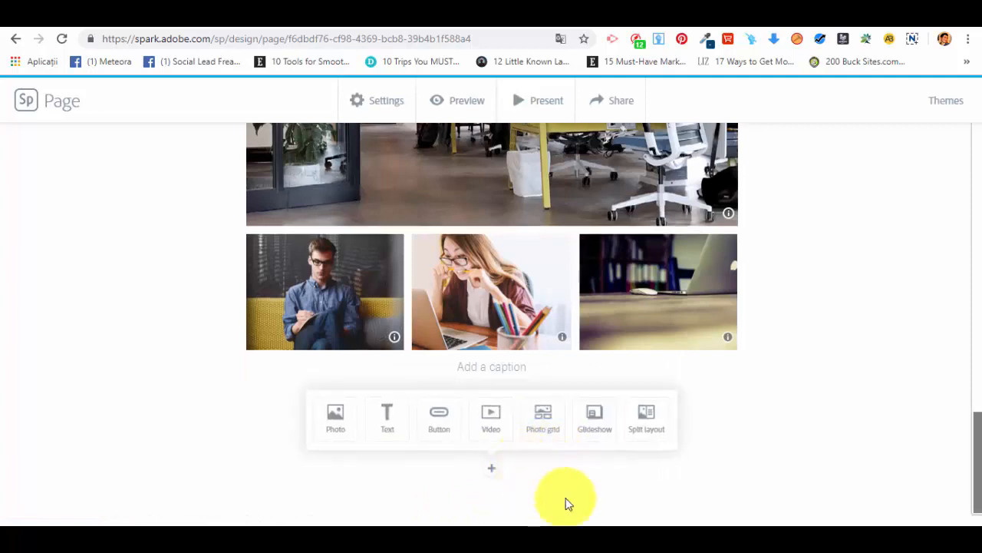
Insert a glideshow below the photo grid with the man on the dark sofa, laptop on desk and open-plan office photos, and save it
click(597, 417)
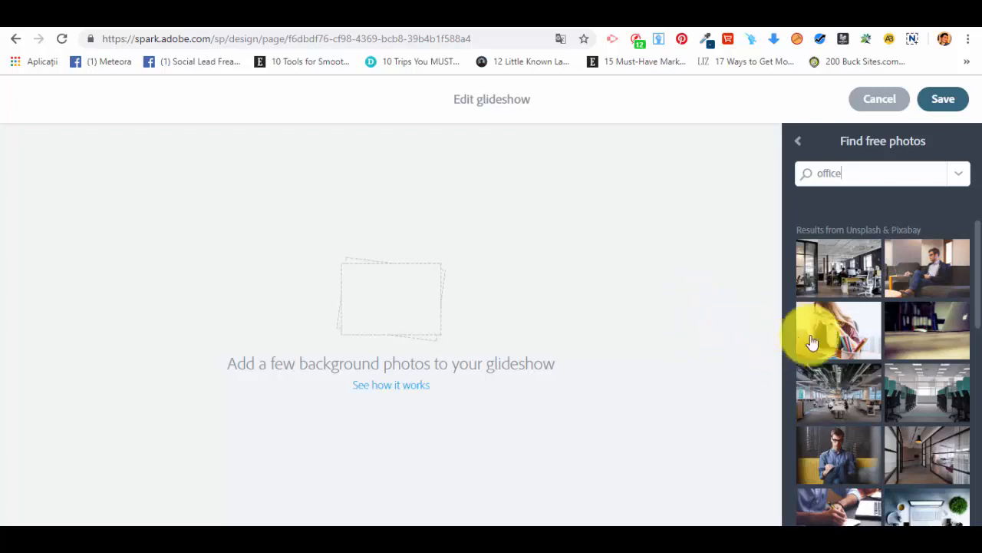
click(938, 273)
click(937, 335)
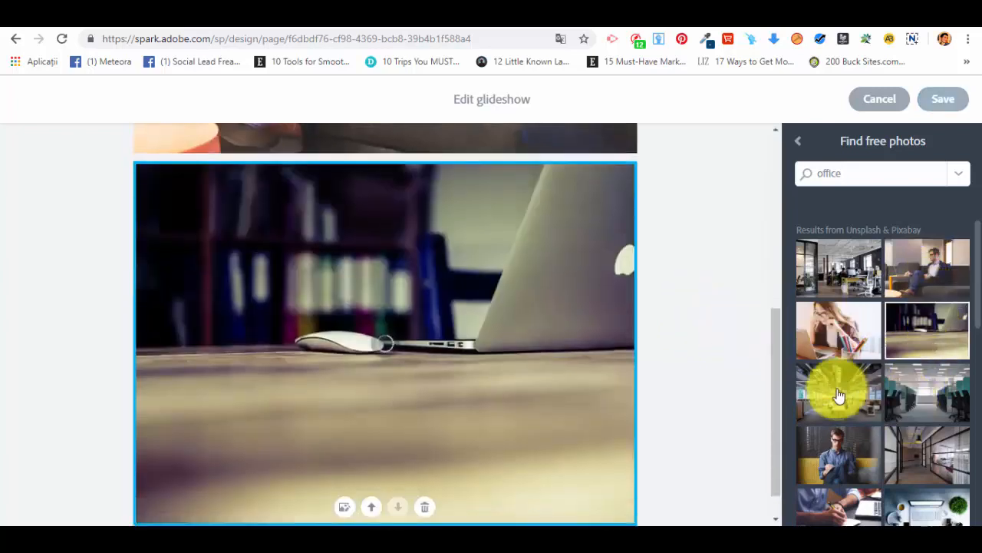
click(833, 391)
scroll(460, 322, up, 10)
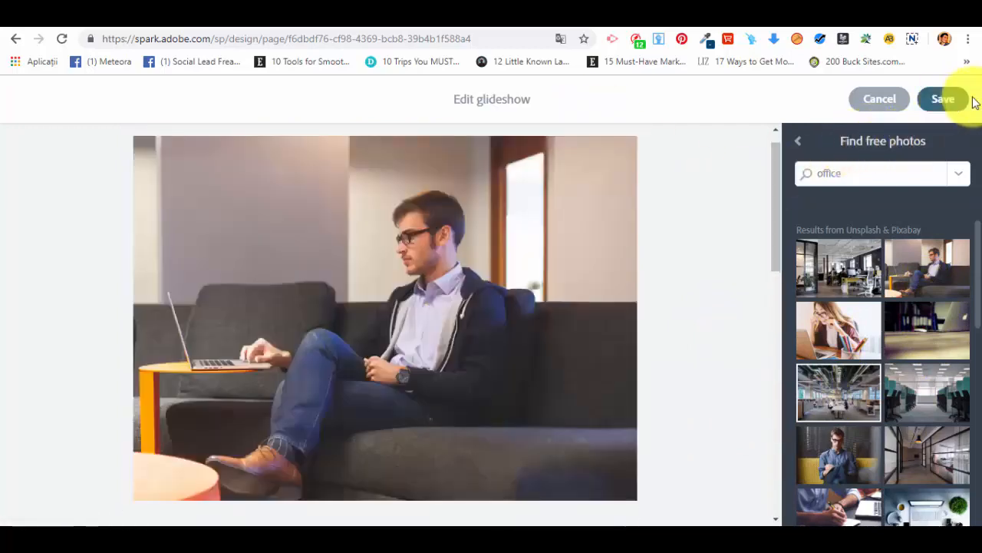
click(943, 99)
Review the glideshow on the page, checking how its background photos change below the photo grid
scroll(678, 292, up, 8)
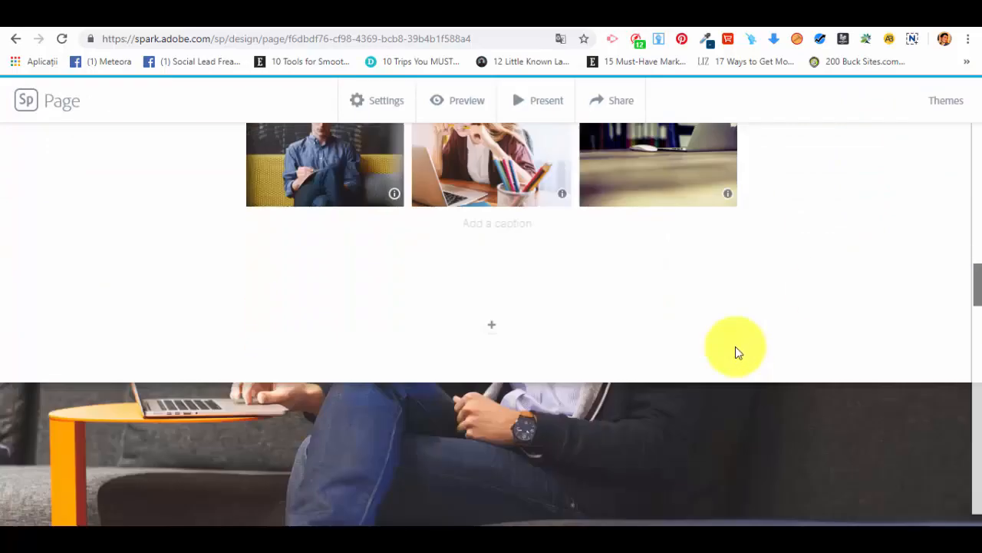
scroll(736, 349, down, 8)
scroll(718, 345, down, 5)
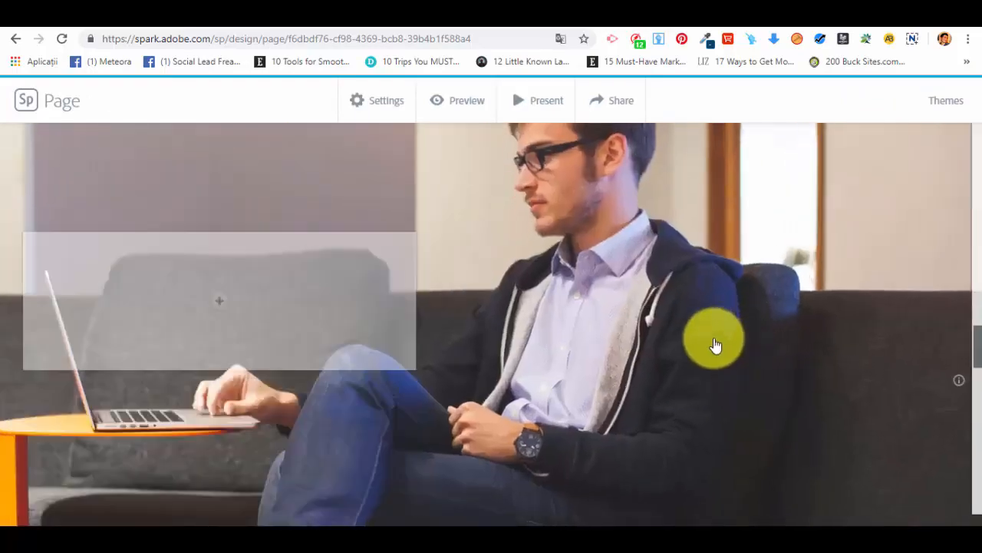
scroll(710, 346, down, 3)
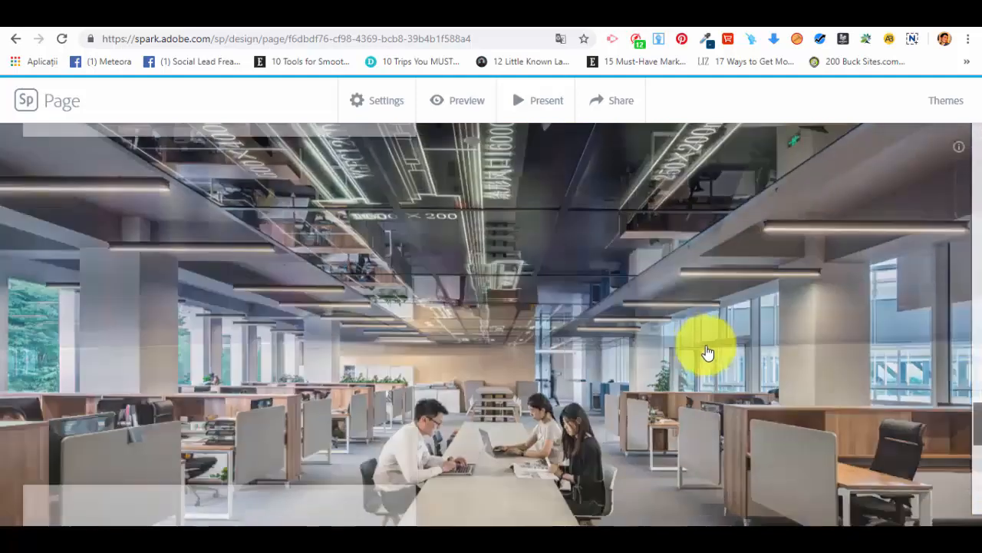
scroll(706, 349, up, 5)
scroll(704, 353, up, 3)
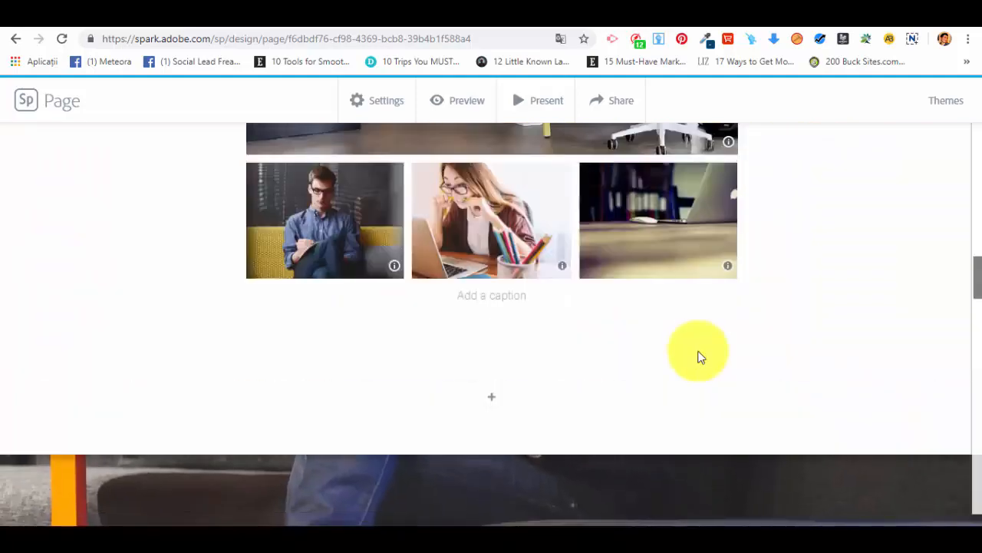
scroll(698, 357, down, 5)
scroll(694, 367, down, 2)
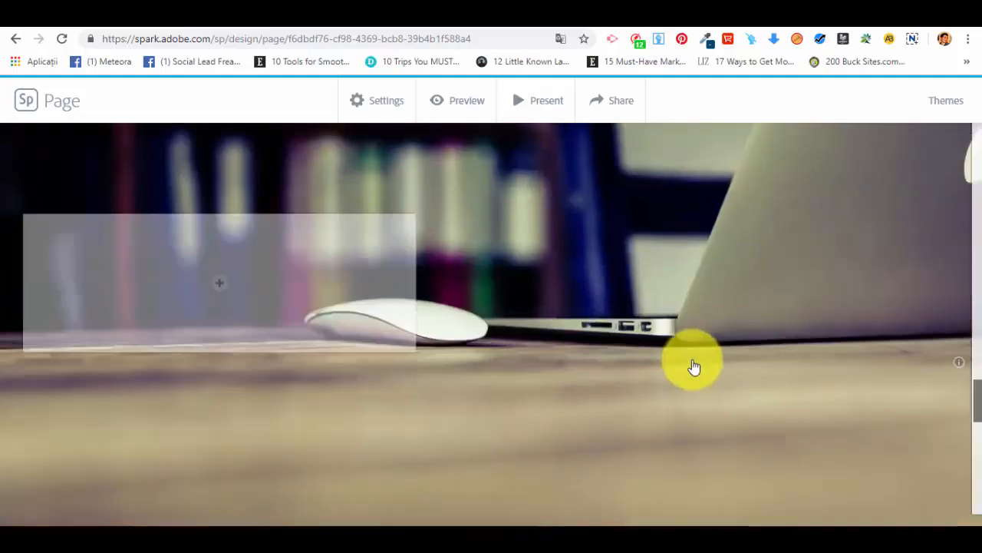
scroll(691, 362, up, 4)
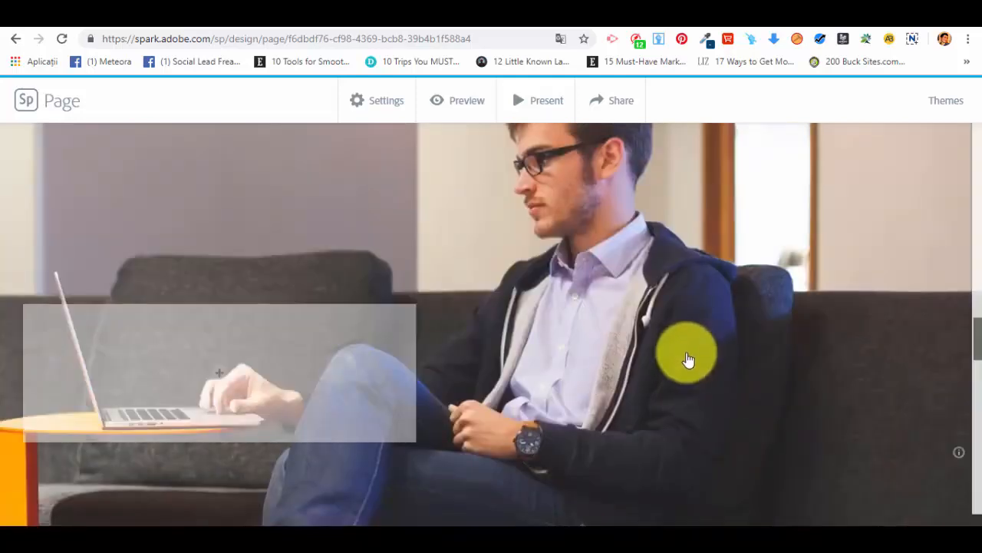
Add a centered "Buy Now" button linking to google.com in the content box over the glideshow's first photo
click(220, 376)
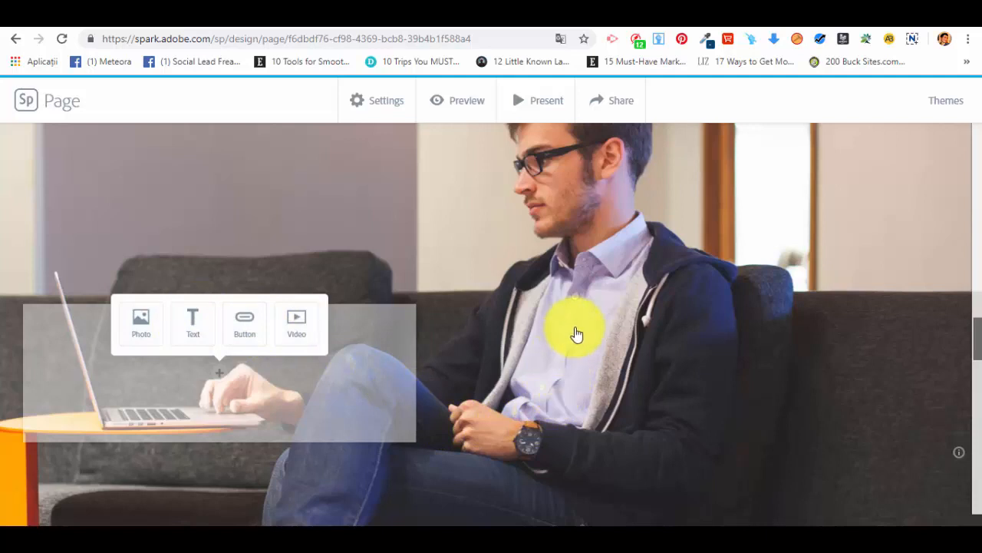
click(247, 321)
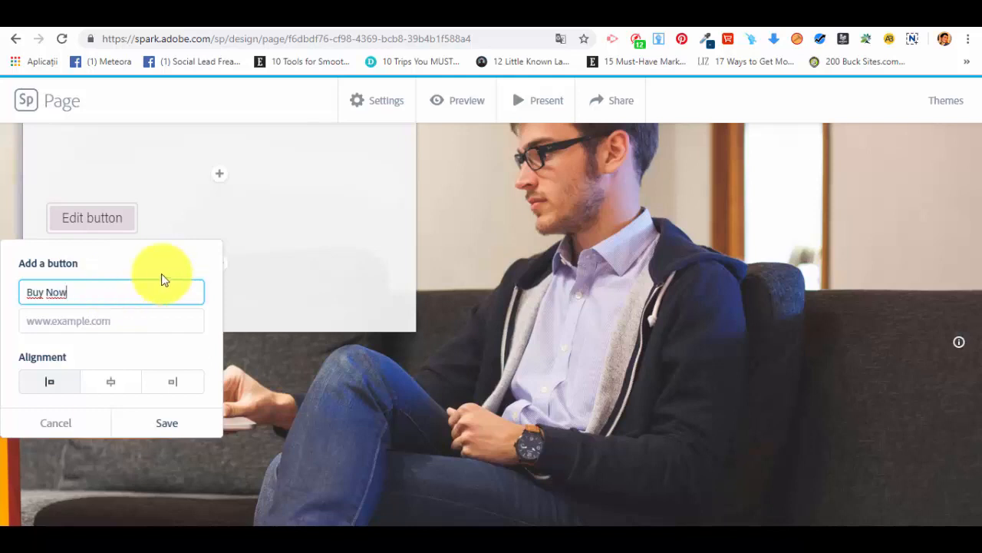
click(127, 314)
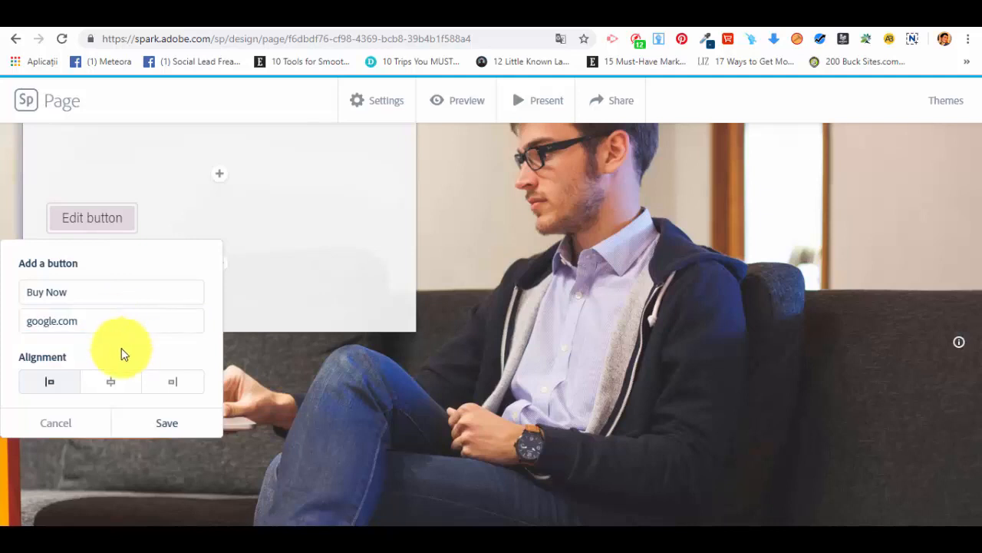
click(183, 382)
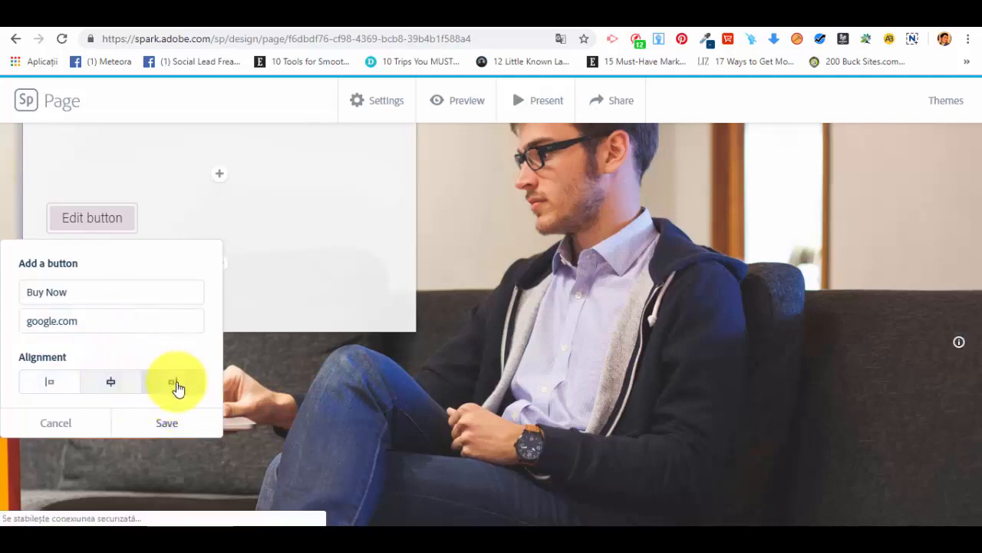
click(177, 383)
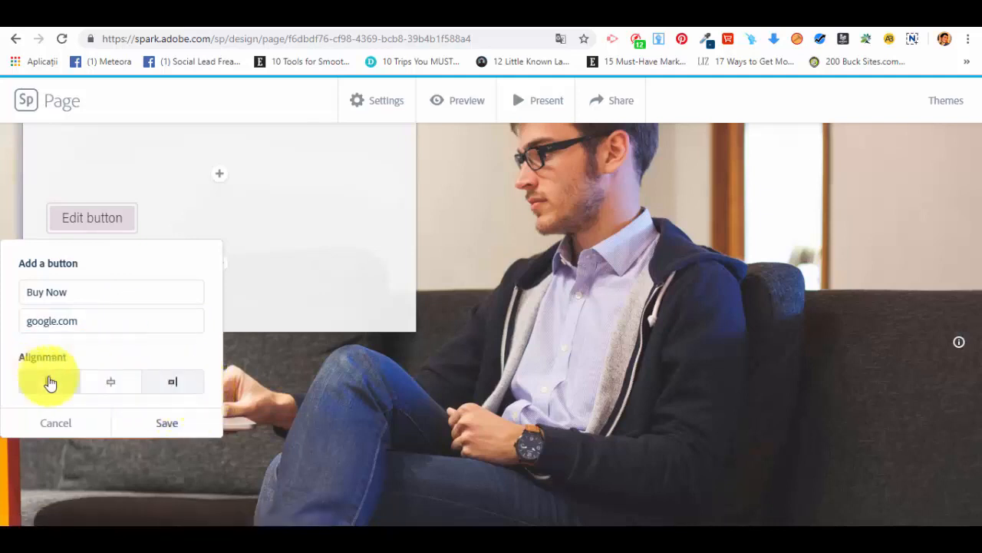
click(180, 428)
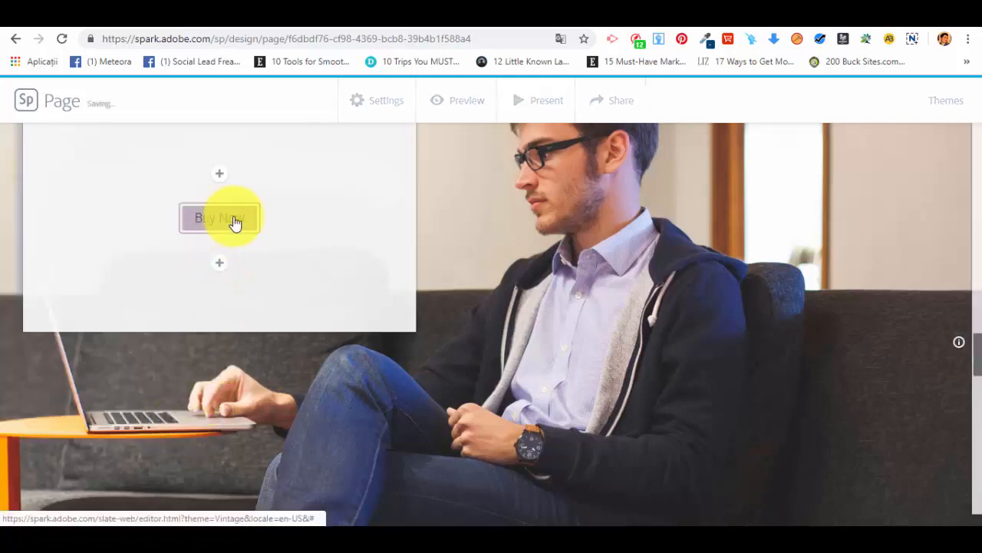
Check the content options below the Buy Now button, and reopen and save the button's settings unchanged
scroll(236, 220, up, 2)
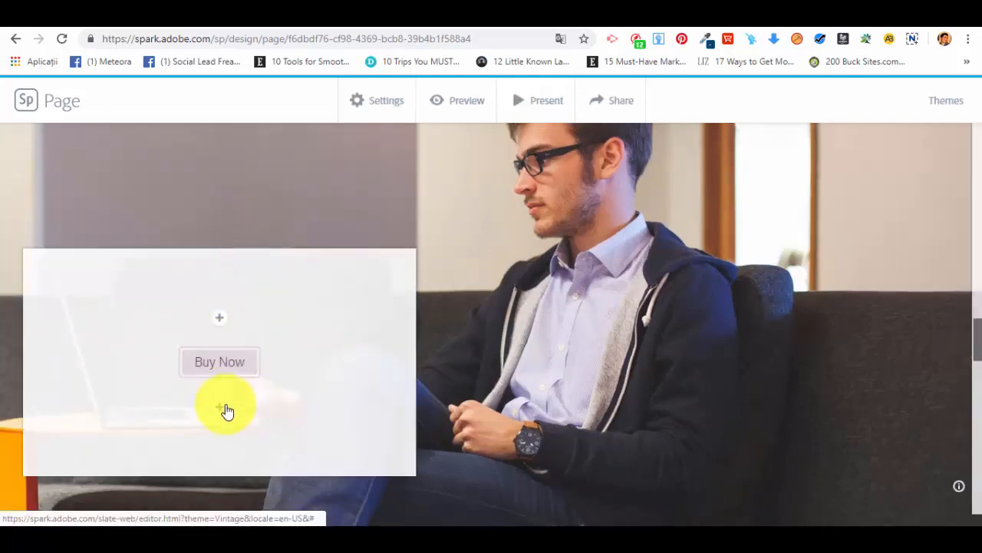
click(223, 409)
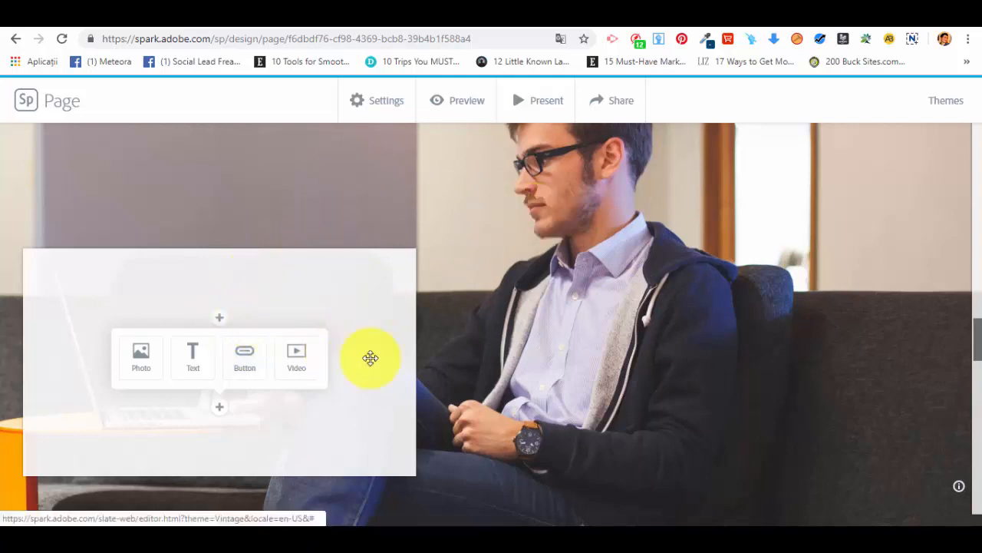
click(358, 313)
click(234, 363)
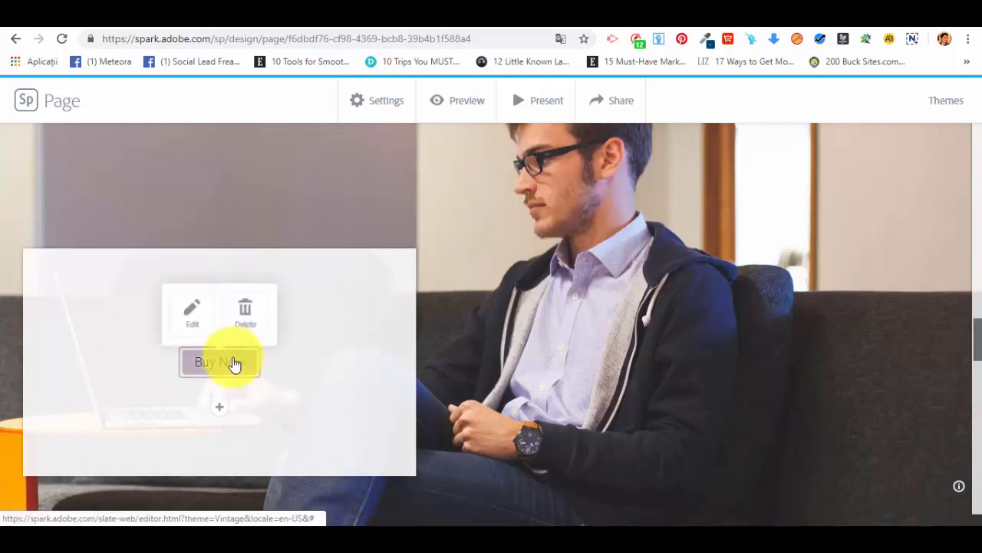
click(189, 310)
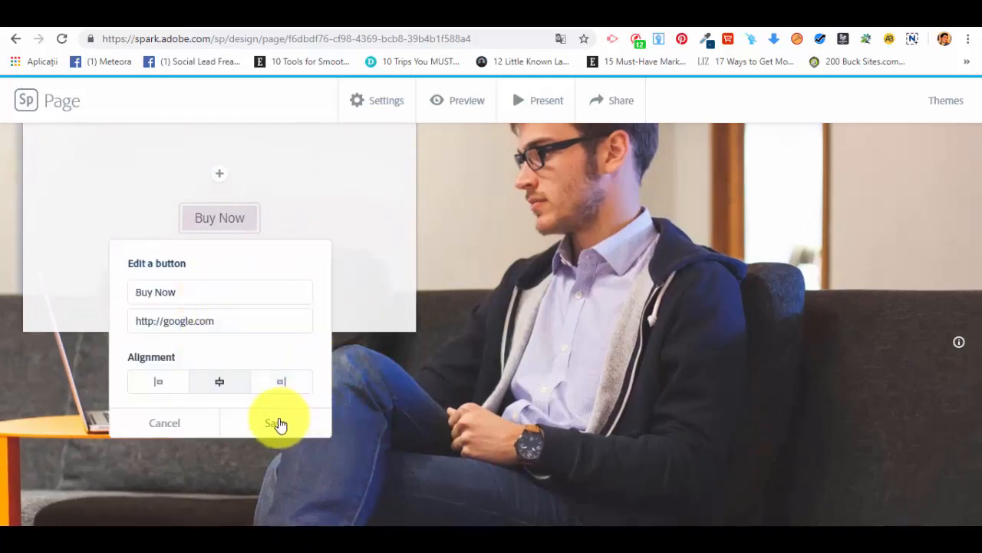
click(276, 423)
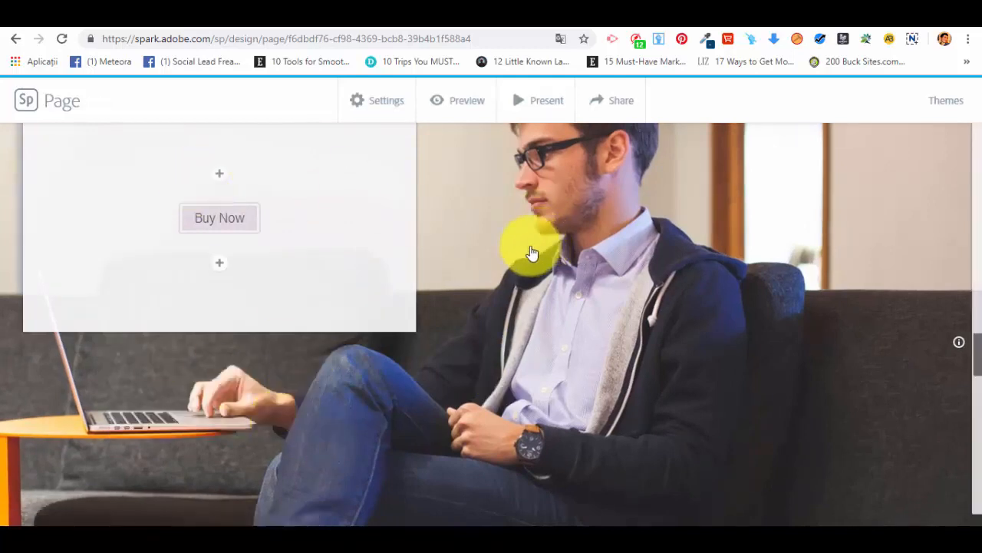
Insert a split layout below the glideshow and fill its image half with the free office photo of a laptop, plant and camera seen from above
scroll(515, 256, down, 8)
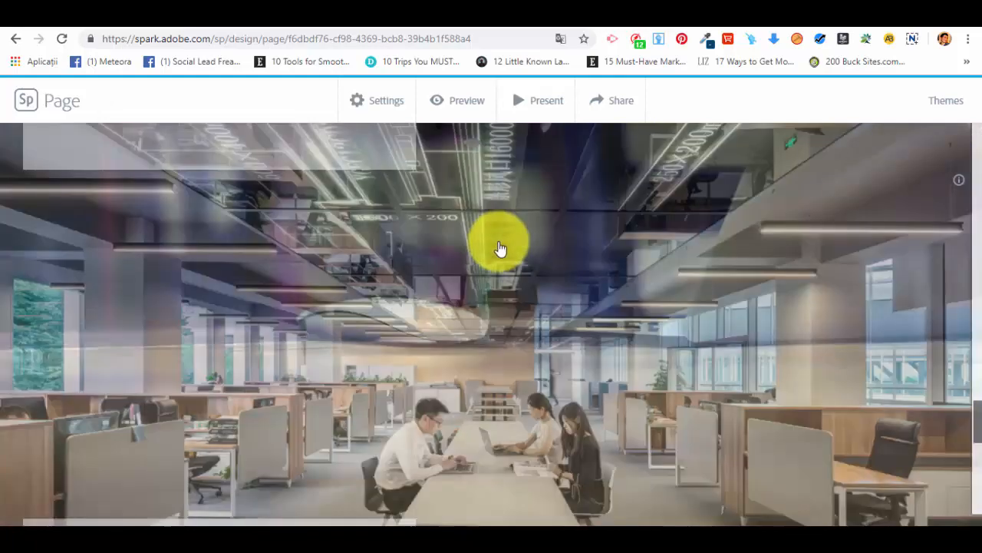
scroll(500, 250, down, 3)
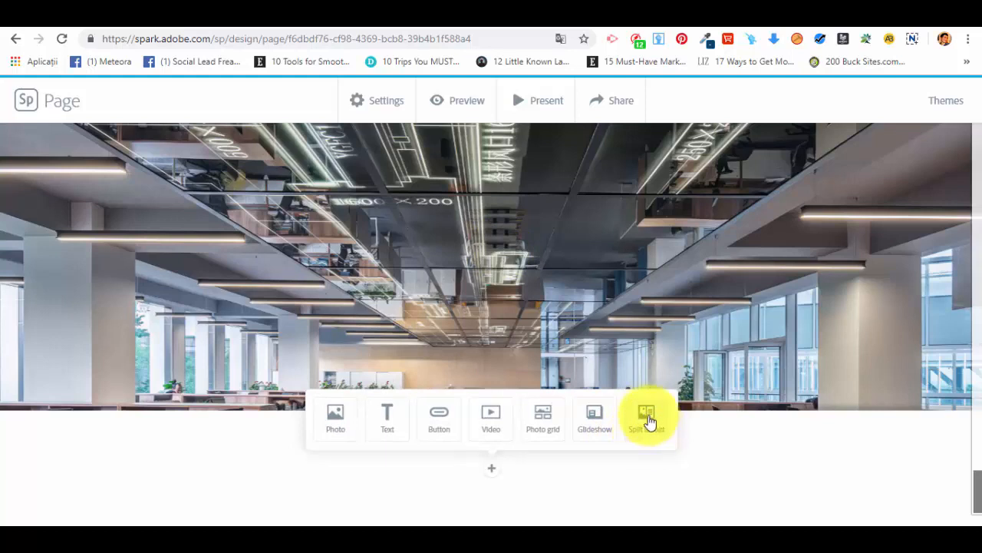
click(647, 419)
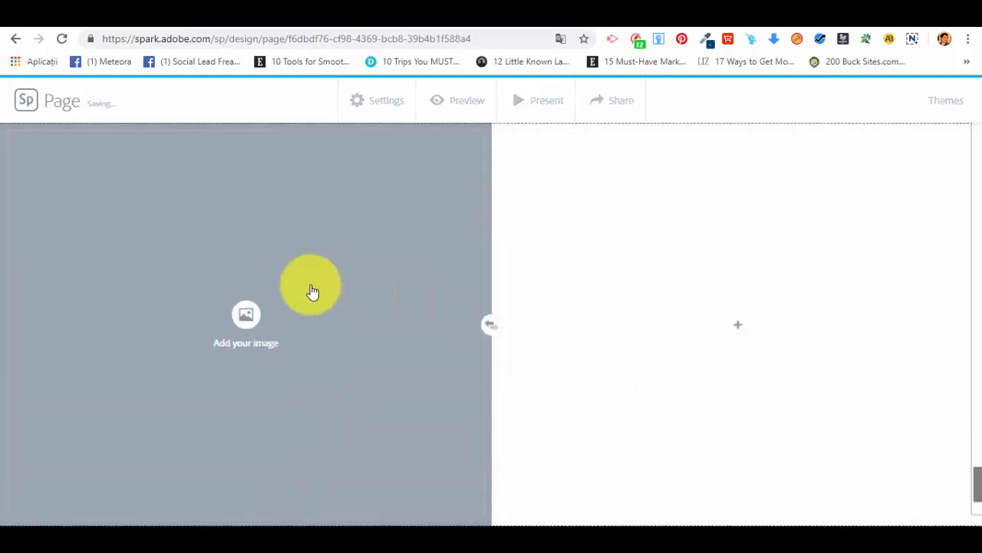
click(246, 313)
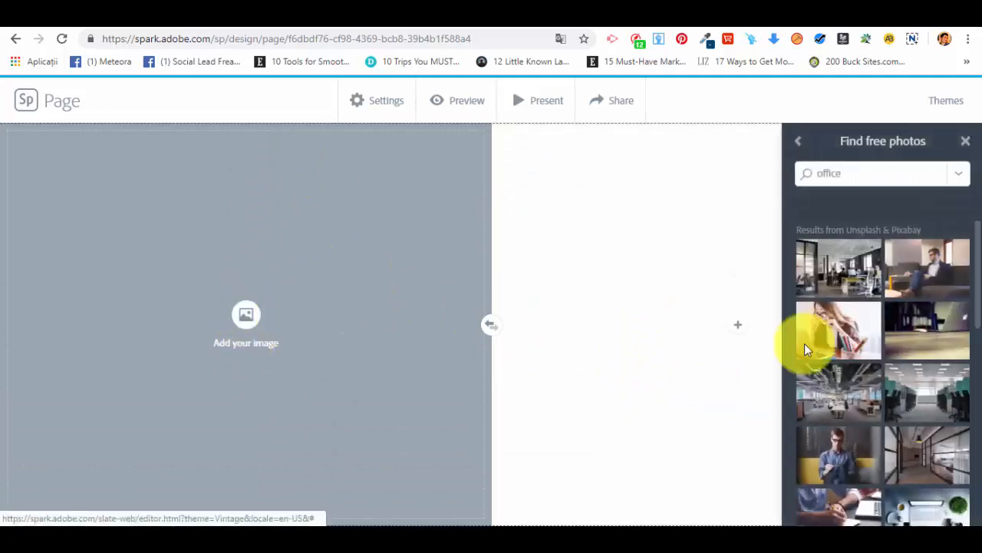
scroll(921, 414, down, 2)
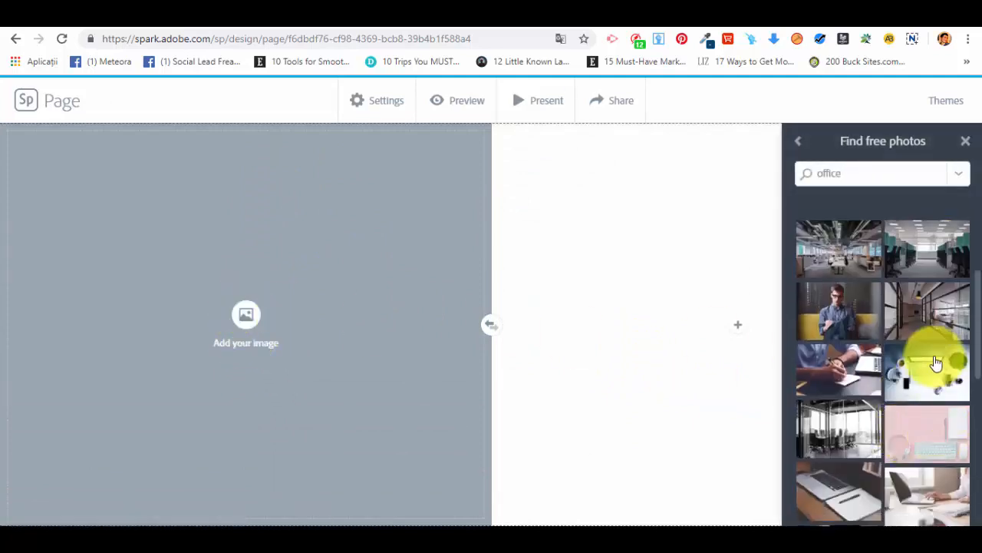
click(936, 363)
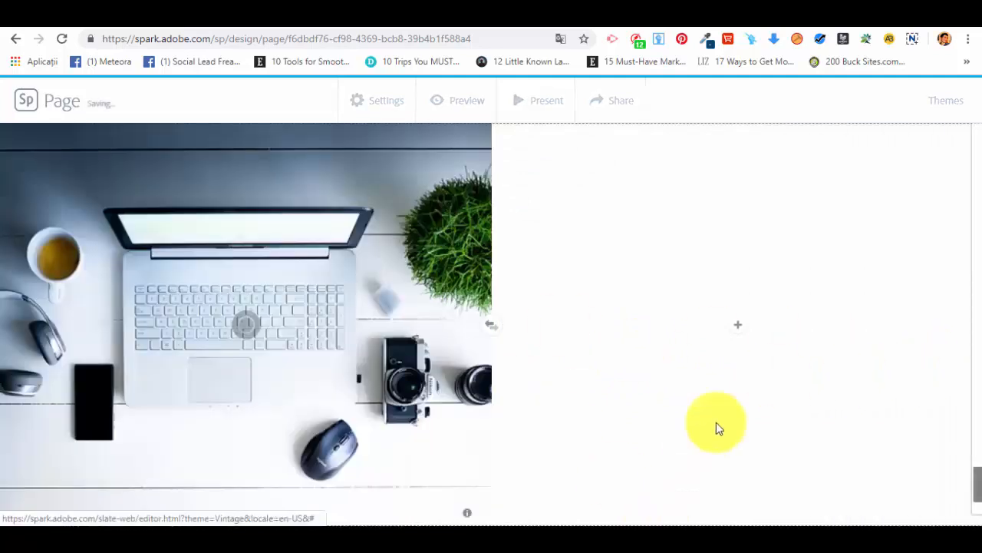
Add a text element reading "testing 1" in the empty half of the split layout
click(739, 326)
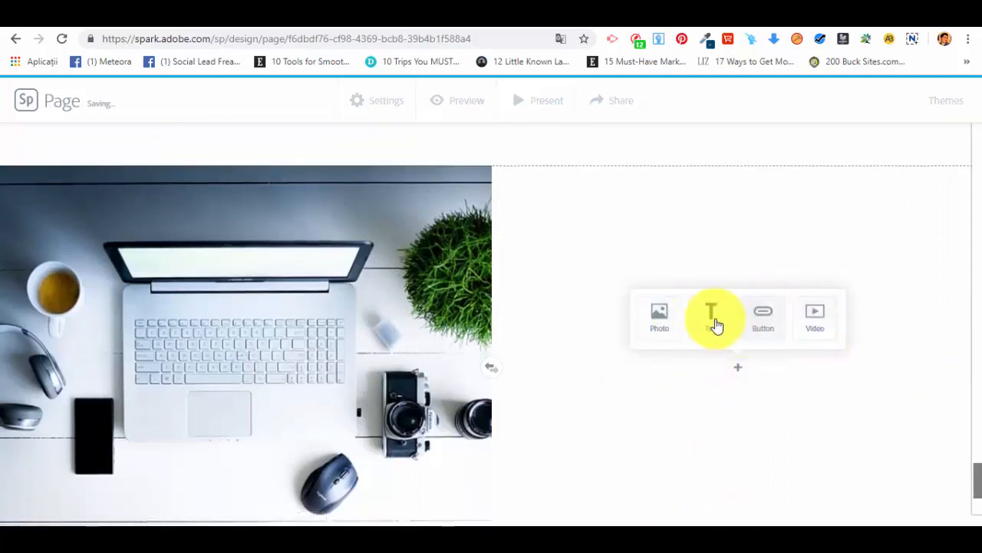
click(721, 321)
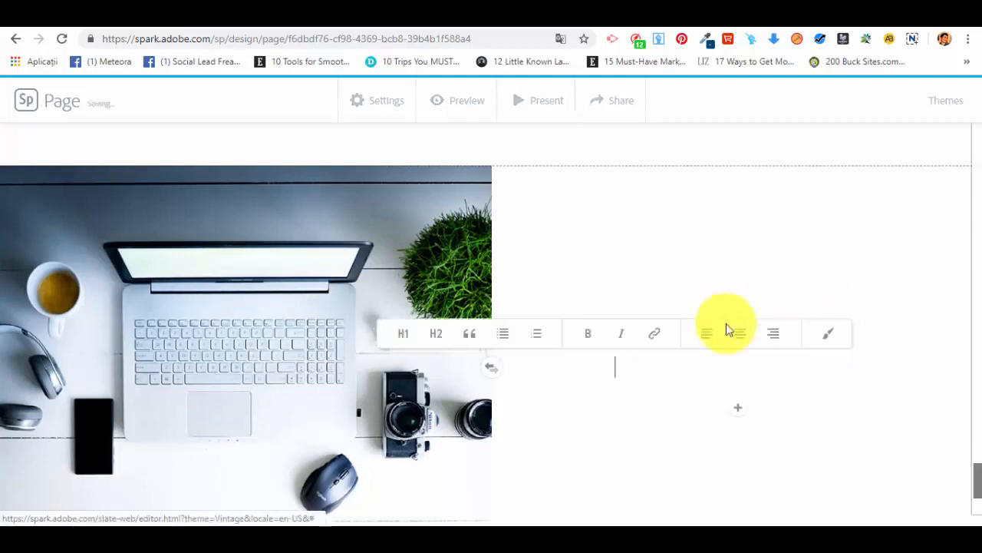
text(df)
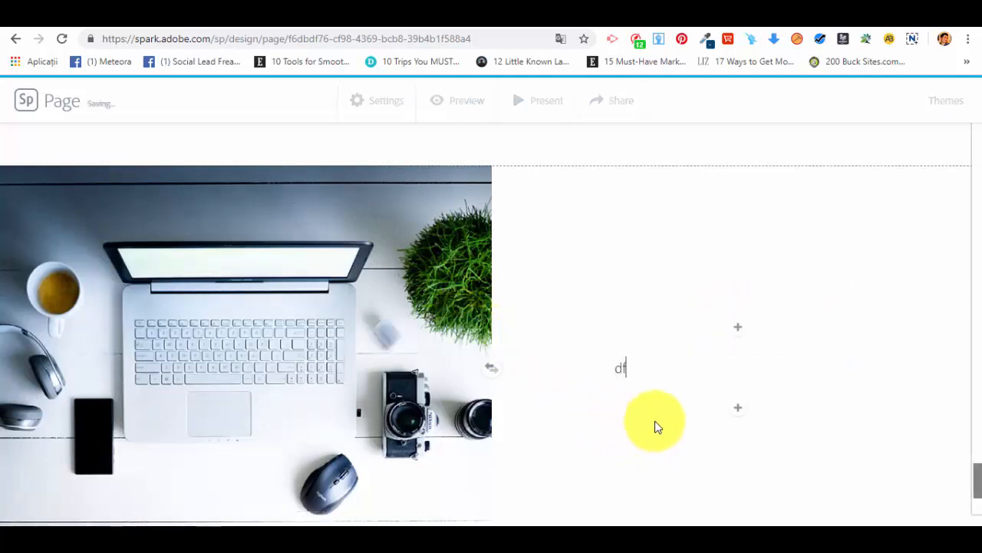
drag(636, 367, 609, 359)
key(BackSpace)
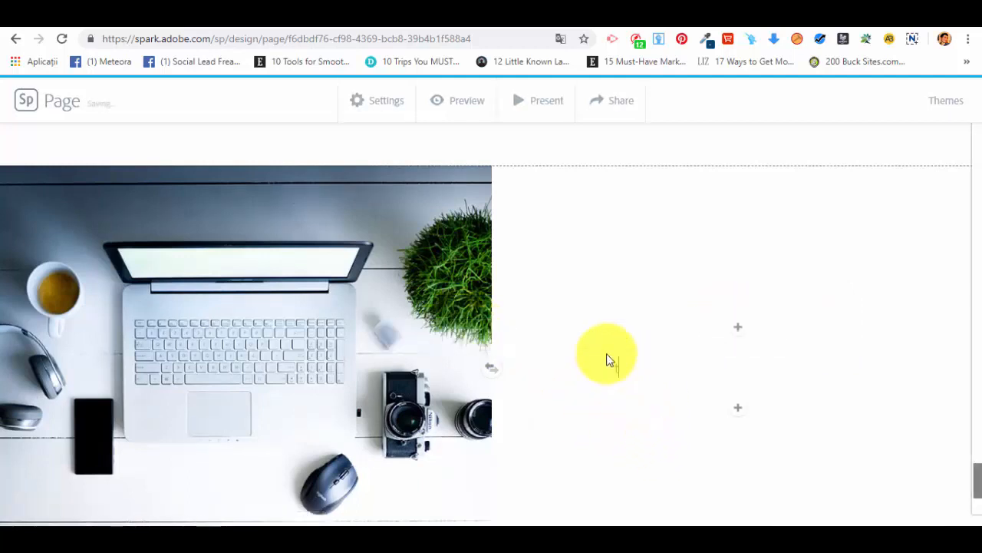
text(testing)
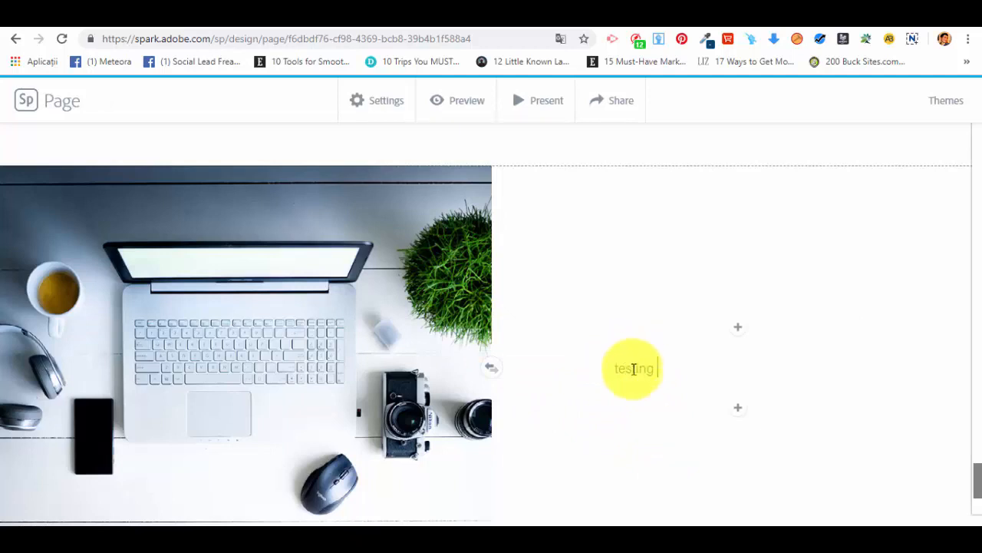
text( 1)
Center and bold the split layout's text, and capitalize its first letter so it reads "Testing 1"
drag(663, 369, 594, 373)
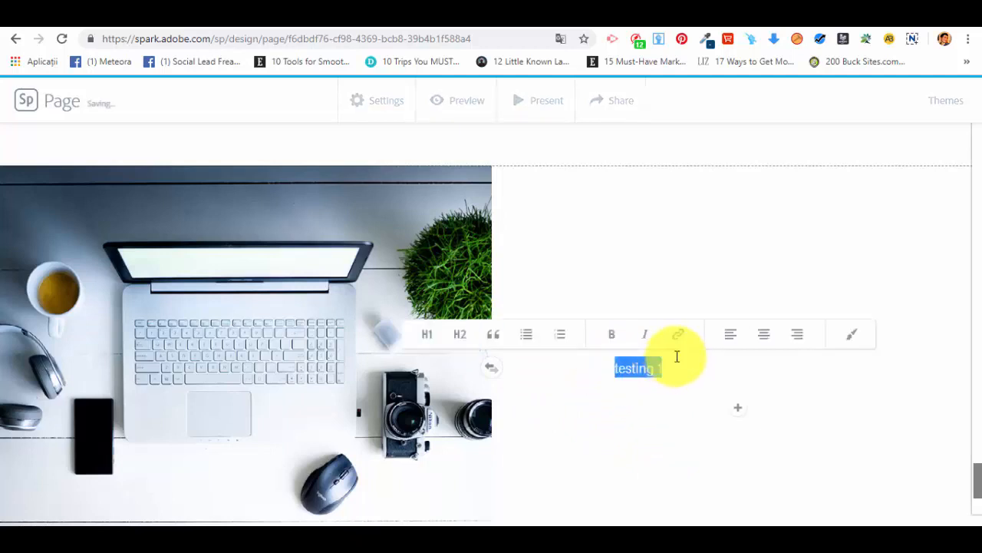
click(770, 345)
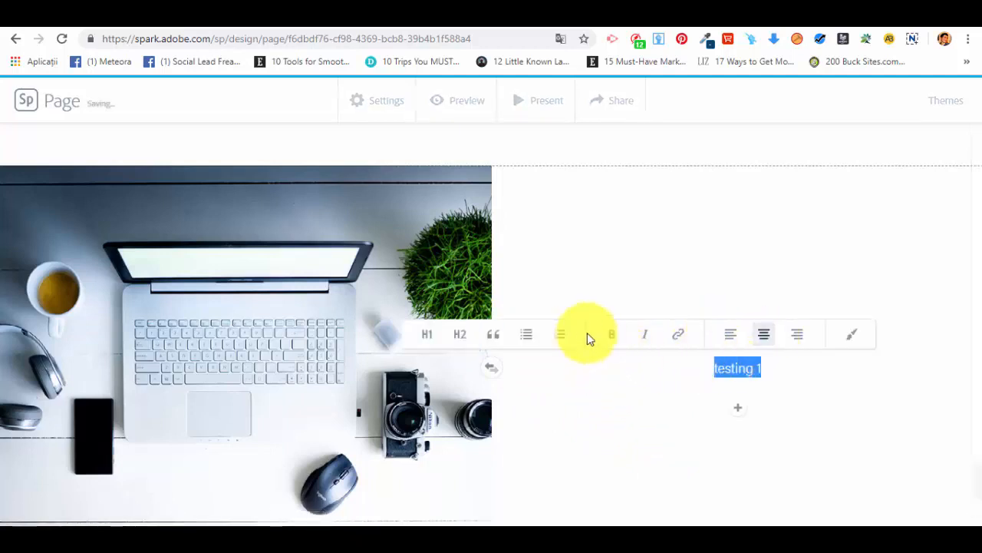
click(607, 335)
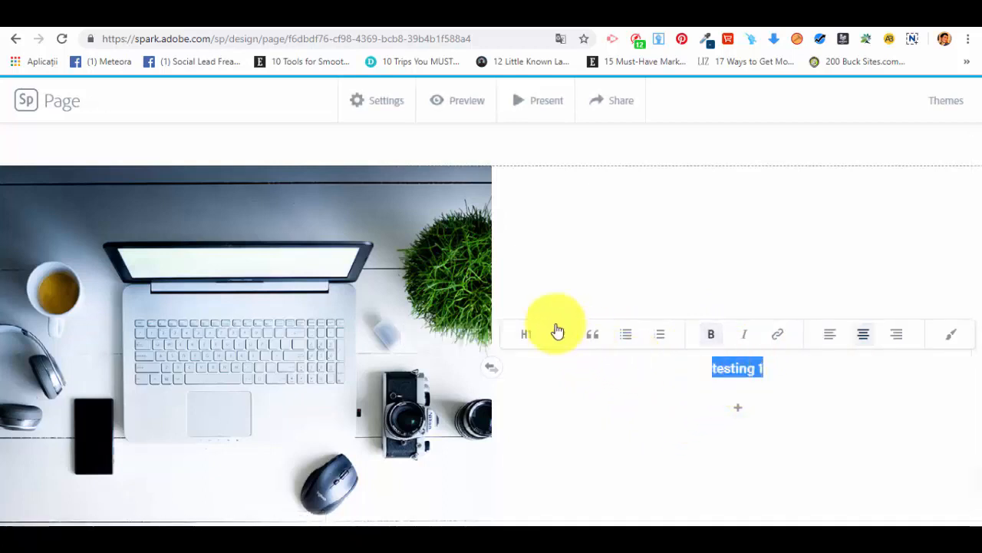
click(792, 376)
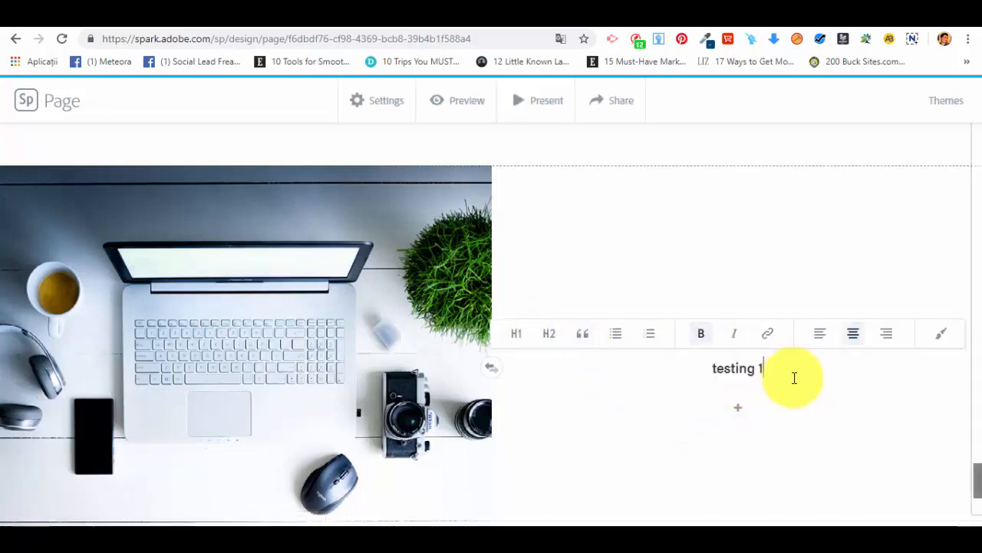
click(721, 370)
key(BackSpace)
text(T)
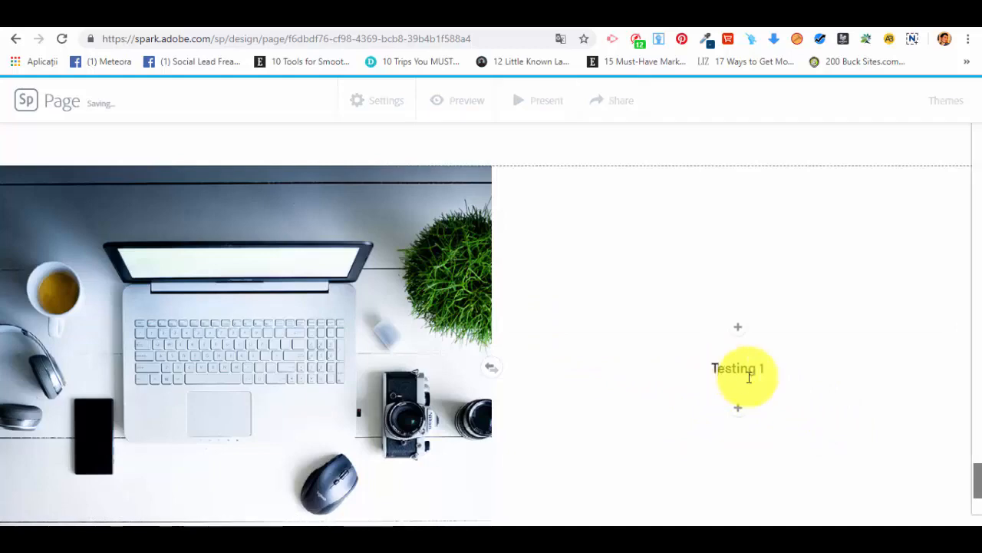
Swap the two halves of the split layout, placing the text on the left and the laptop photo on the right
scroll(895, 402, down, 1)
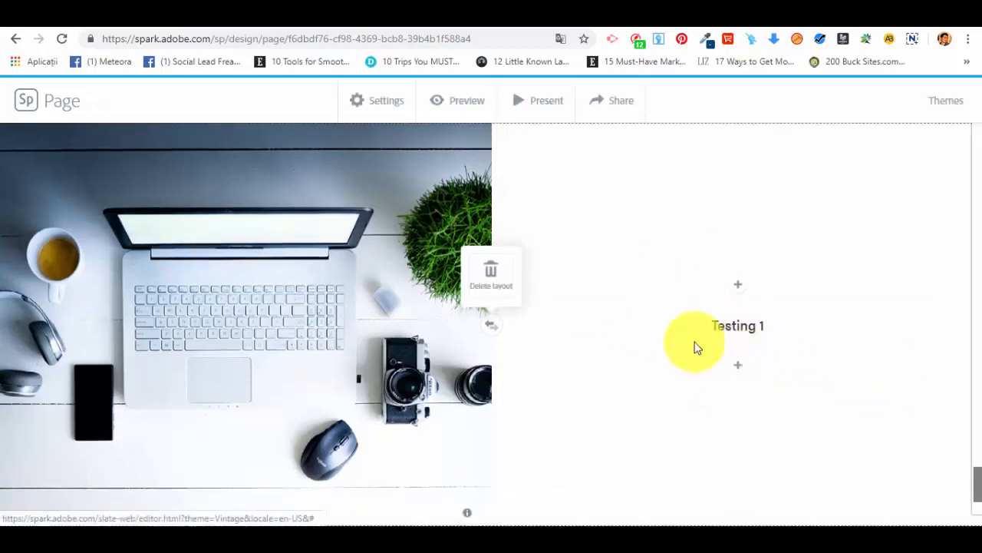
scroll(737, 369, up, 3)
scroll(739, 349, down, 3)
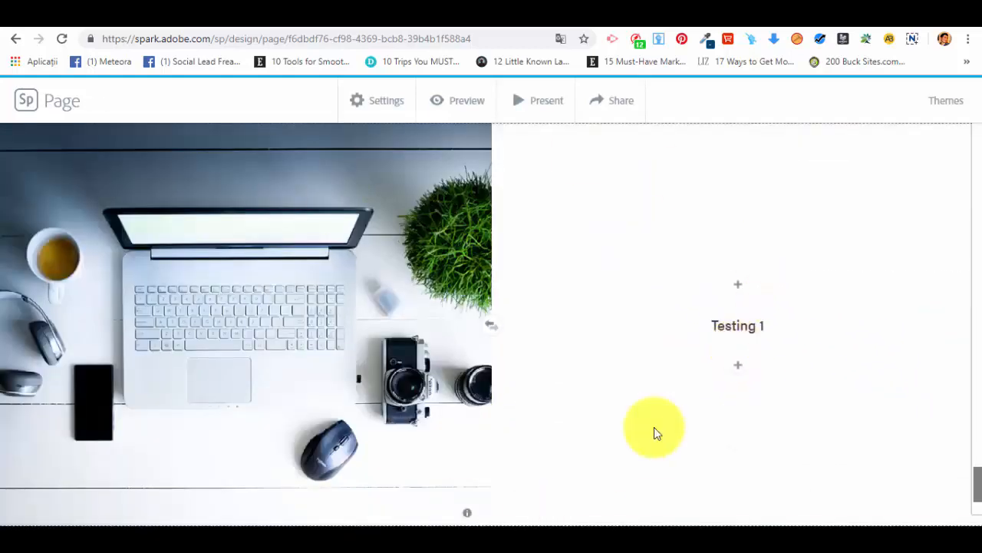
scroll(629, 384, down, 1)
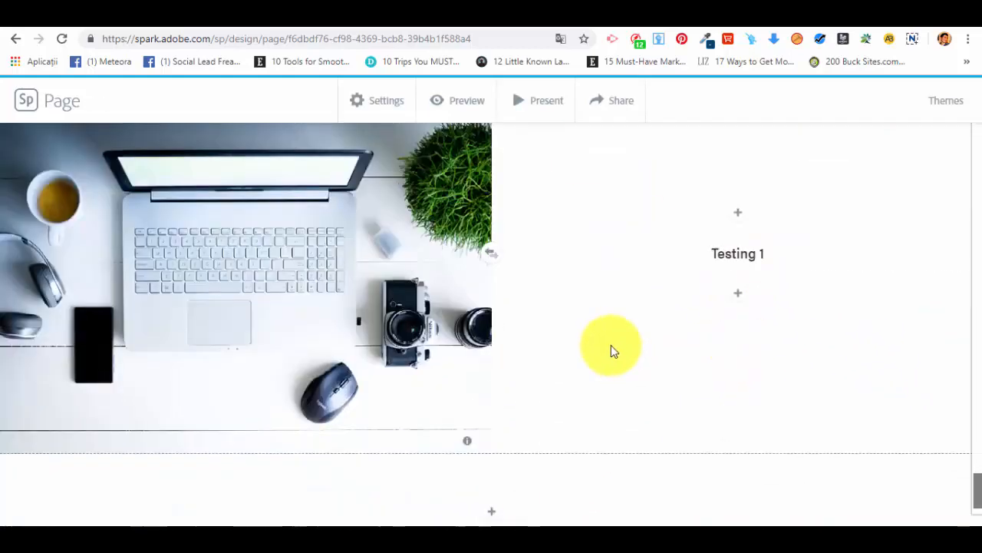
click(492, 254)
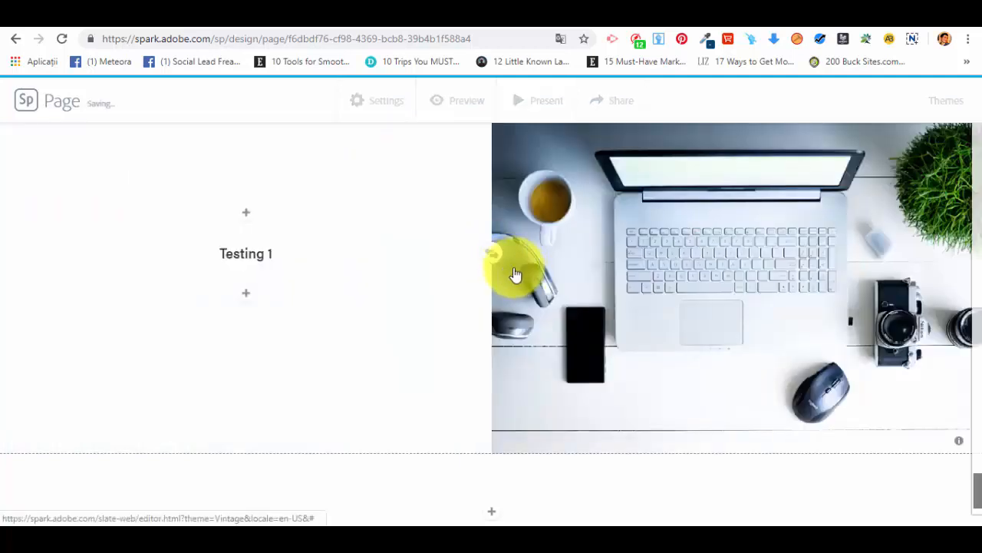
scroll(455, 266, up, 3)
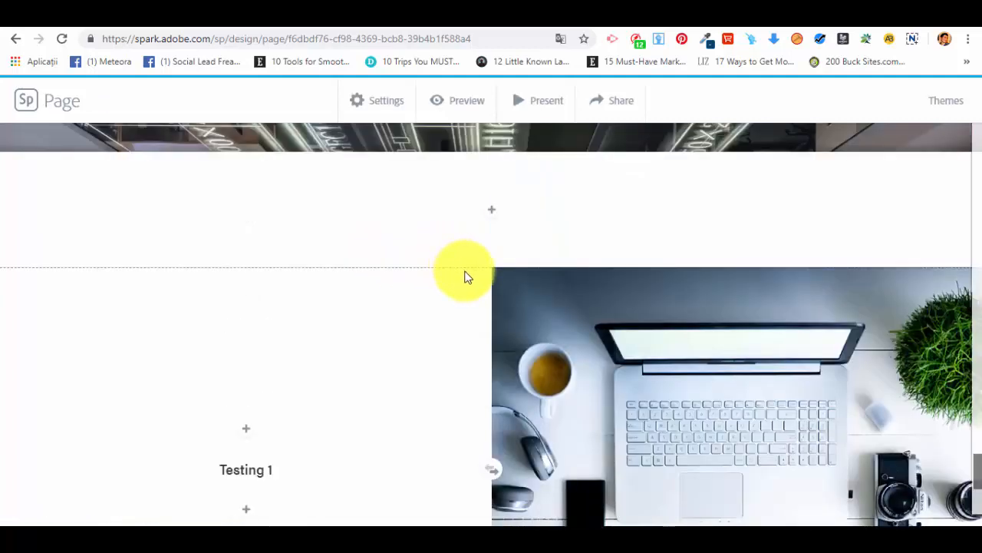
scroll(466, 278, down, 3)
scroll(637, 356, up, 5)
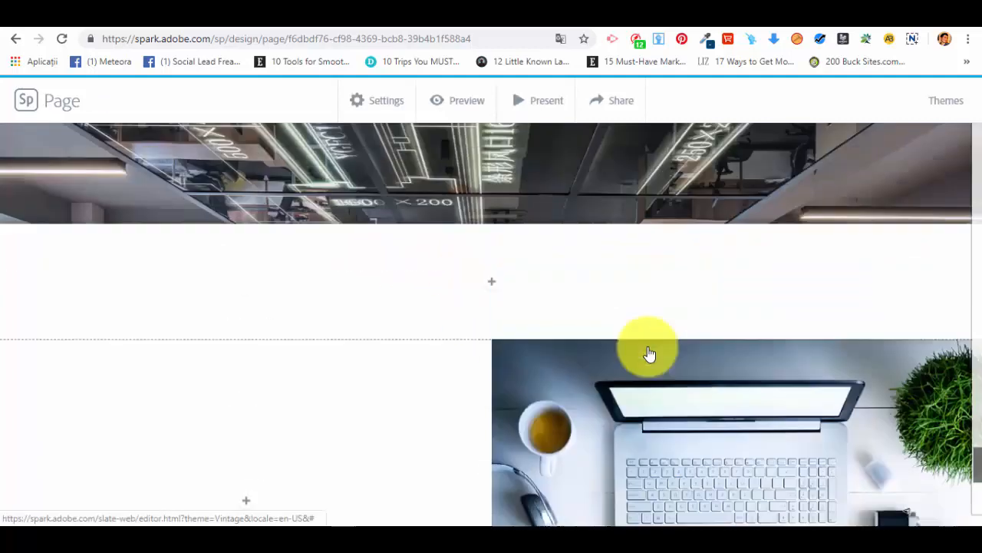
scroll(640, 346, down, 2)
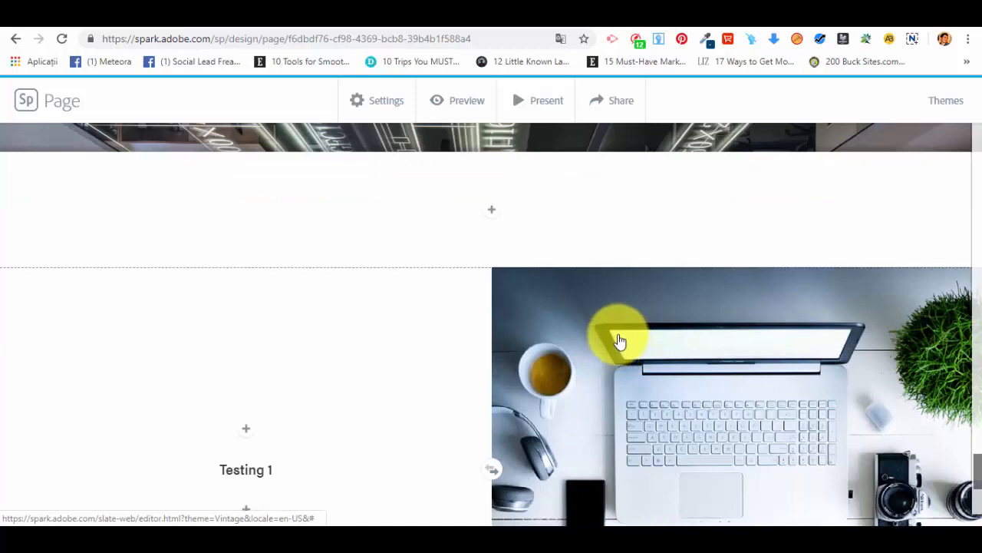
scroll(621, 338, up, 3)
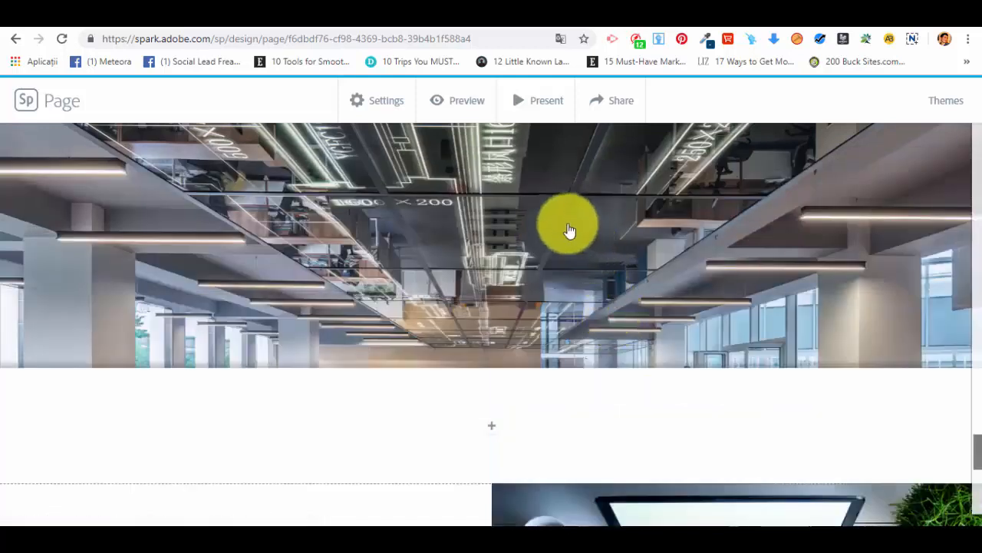
Preview the whole page from the Example title through the photo grid, glideshow and split layout to the credits, and close the preview
click(458, 108)
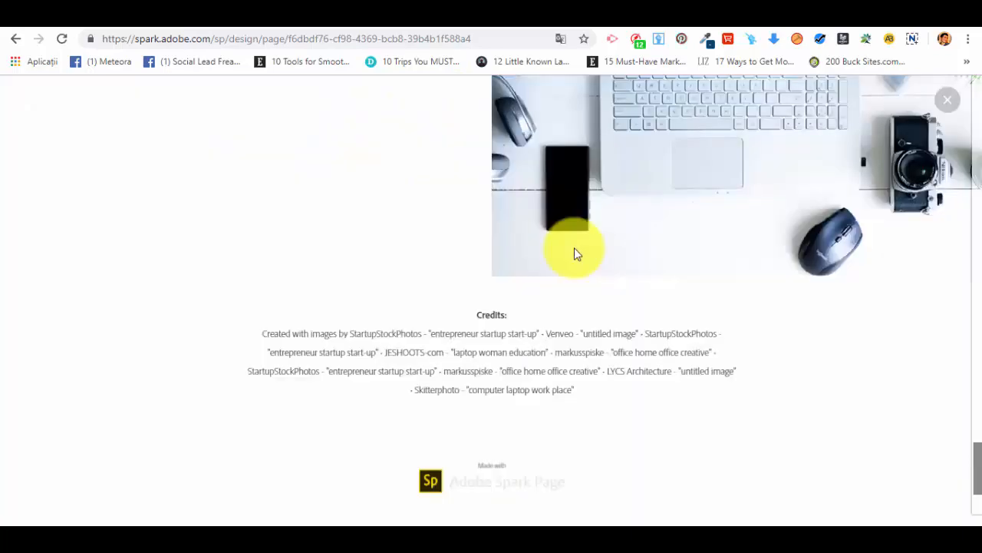
scroll(589, 278, up, 8)
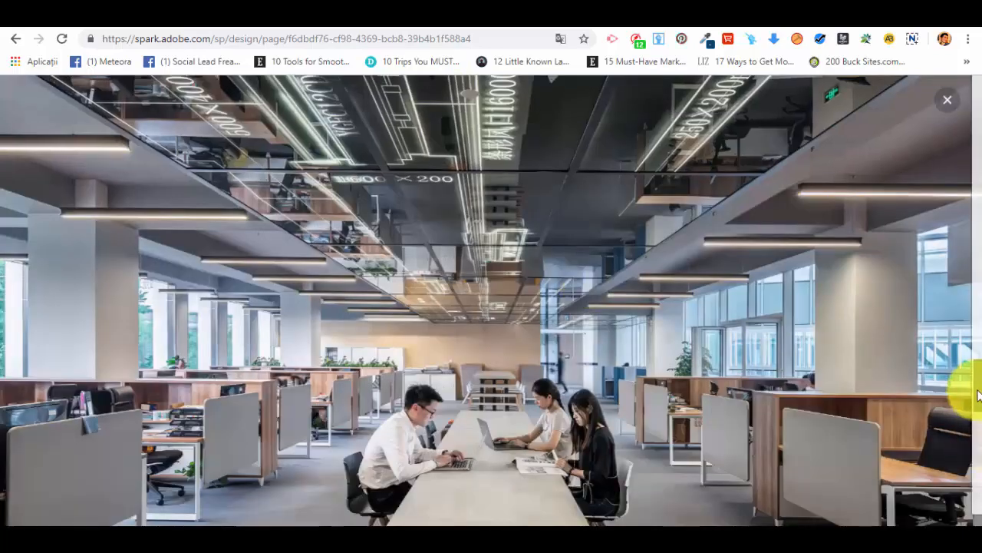
drag(979, 396, 949, 94)
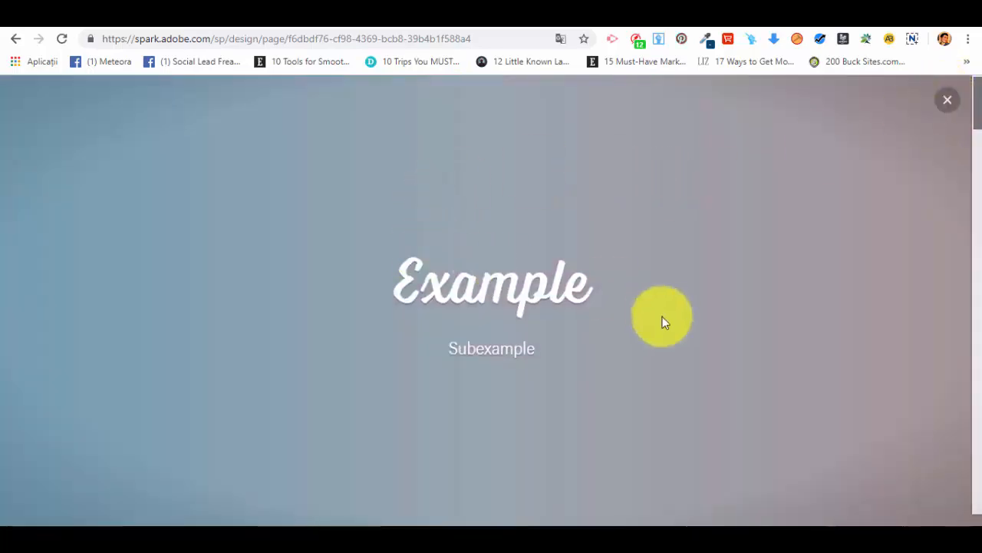
scroll(643, 340, down, 5)
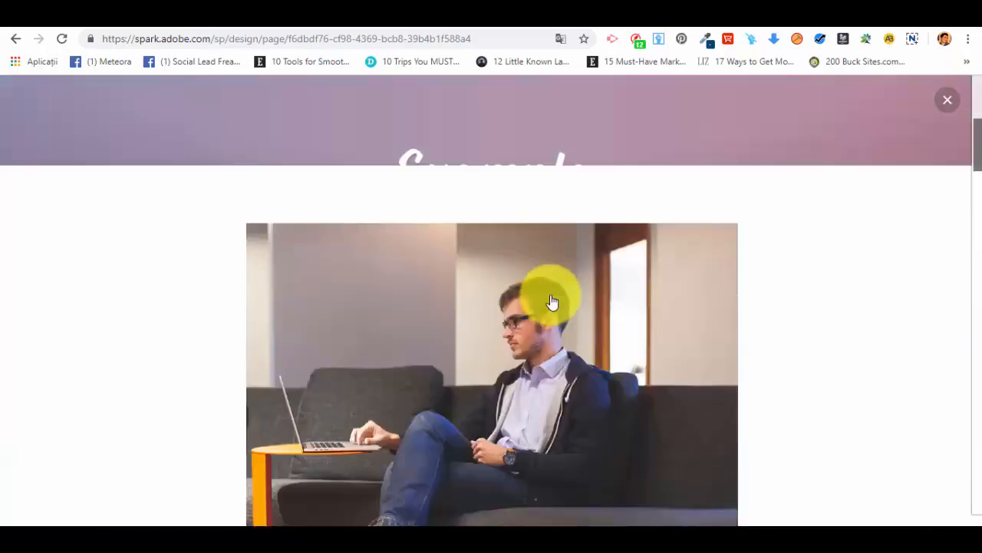
scroll(553, 302, down, 10)
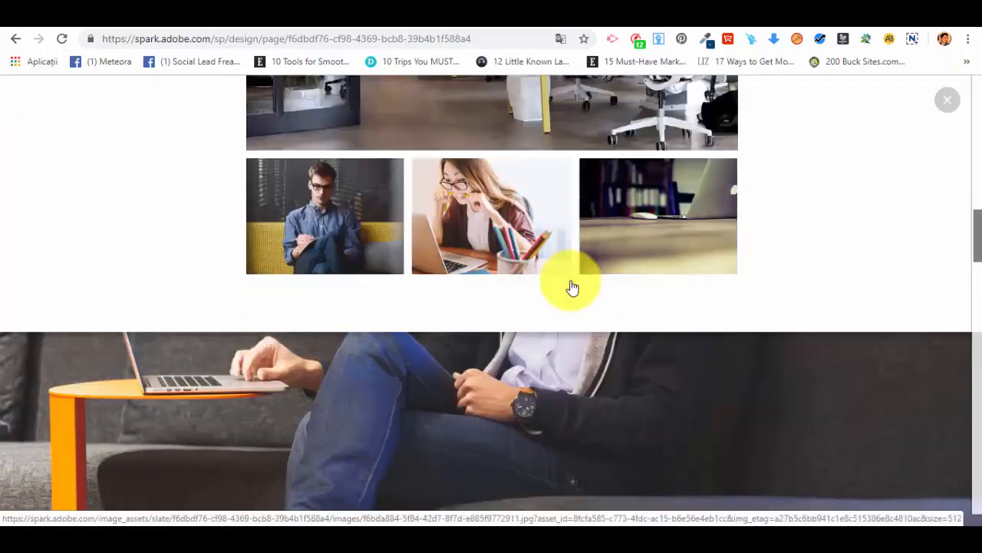
scroll(739, 292, down, 5)
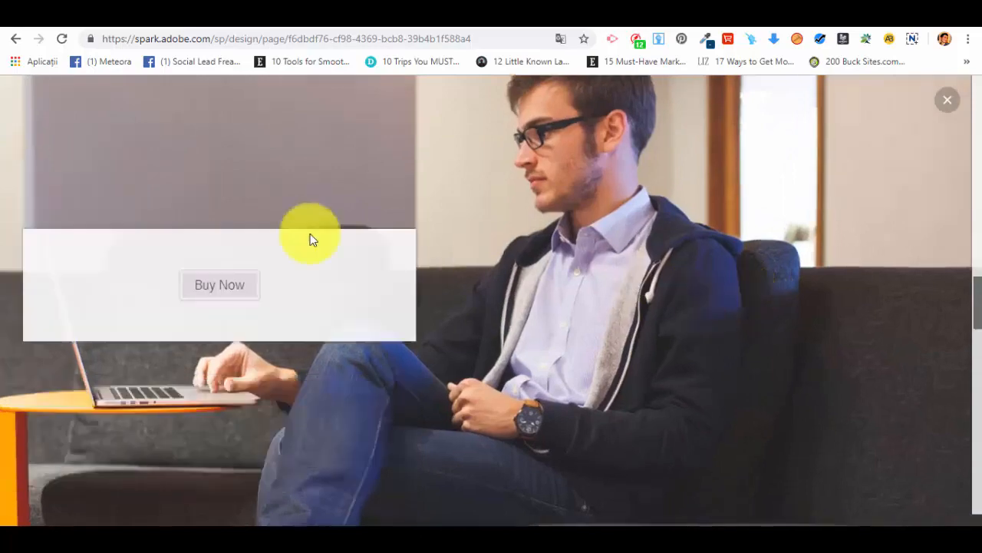
scroll(582, 301, down, 6)
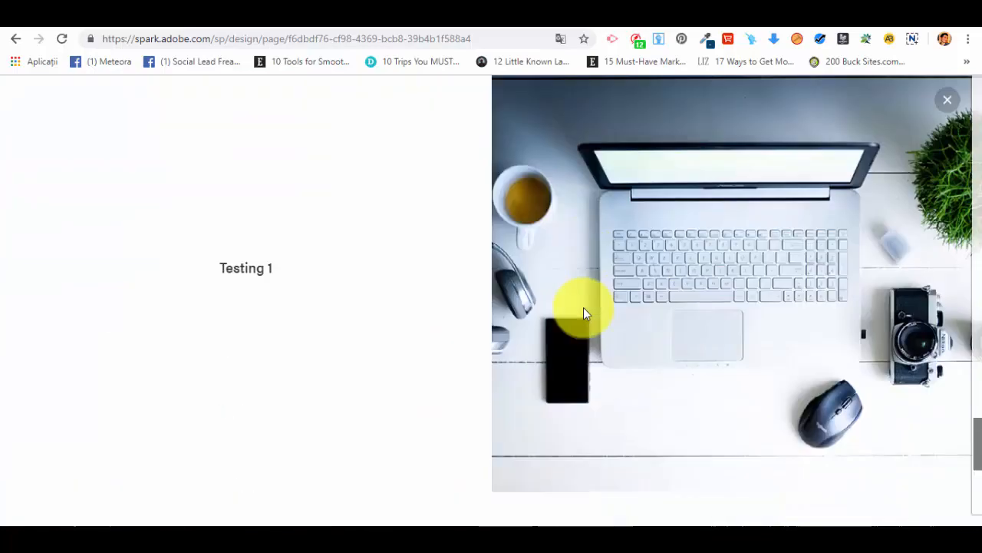
scroll(653, 294, down, 4)
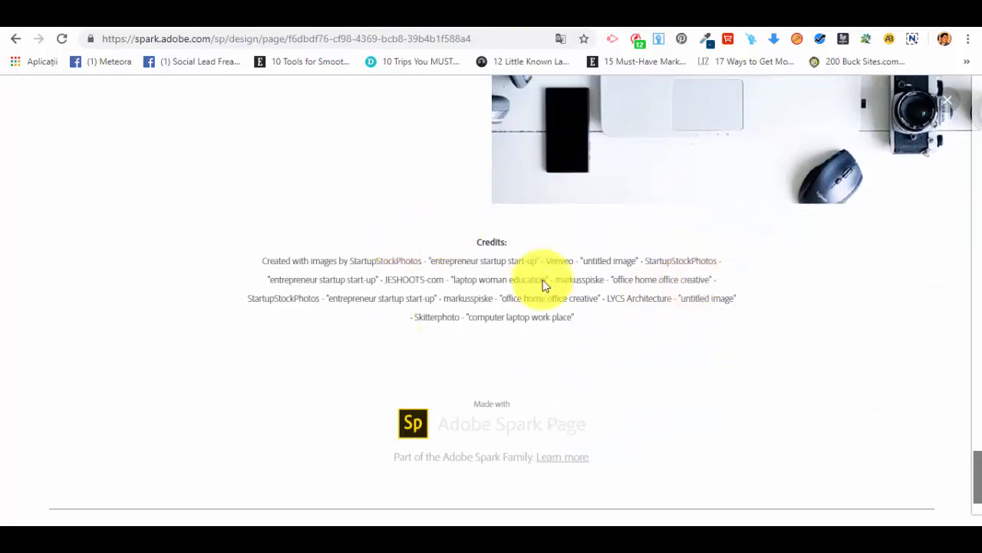
key(ctrl+a)
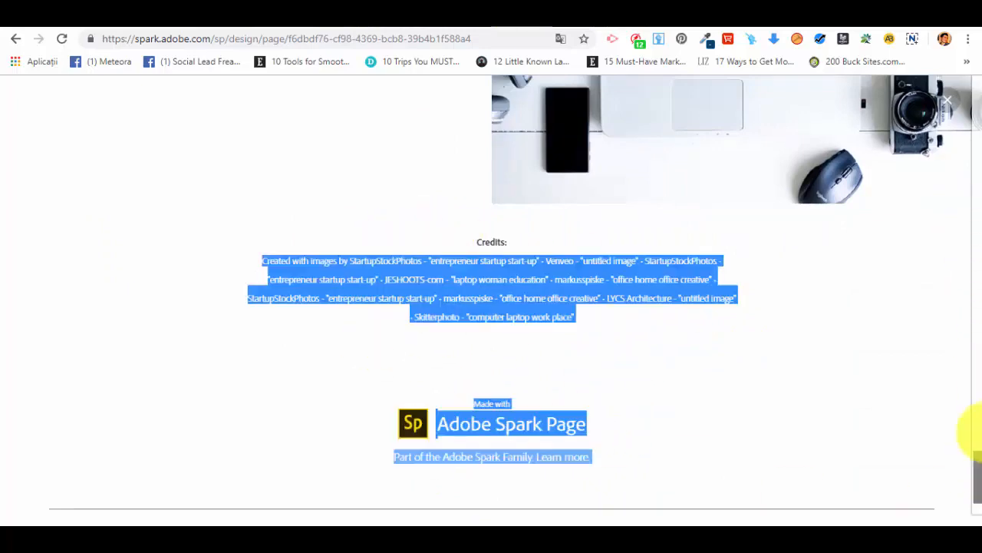
drag(977, 479, 890, 66)
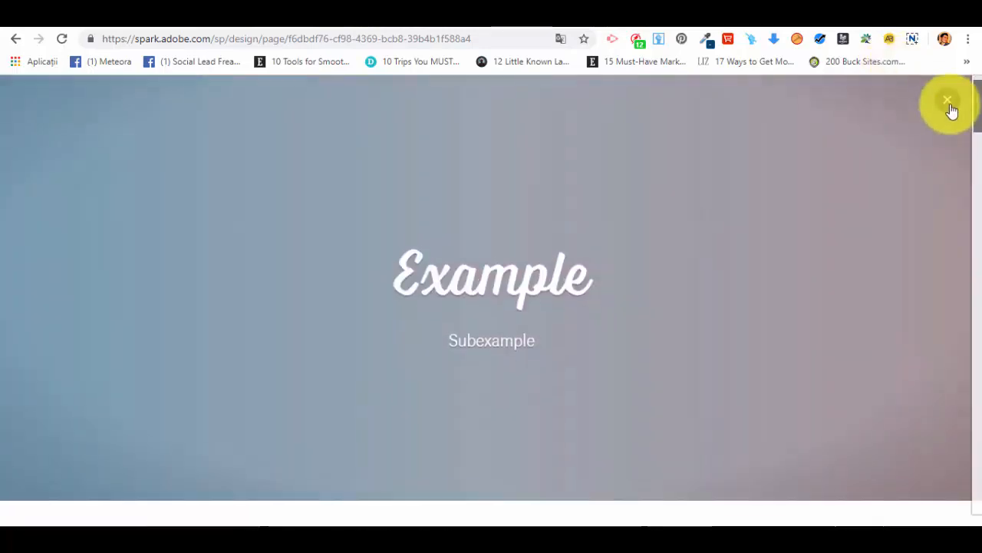
click(948, 103)
Try to turn off the header and footer in the project settings, and dismiss the offer to replace the Adobe Spark logo
click(387, 100)
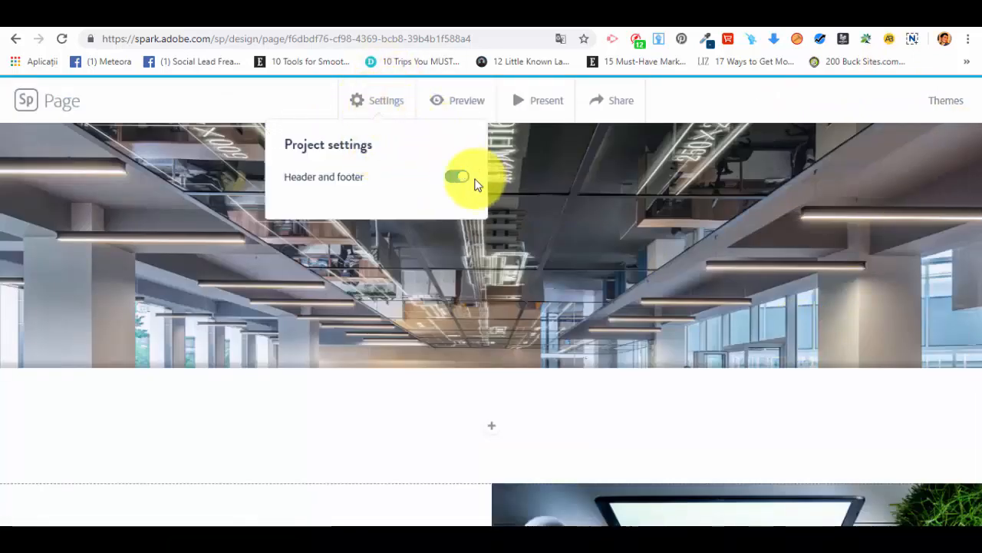
click(454, 179)
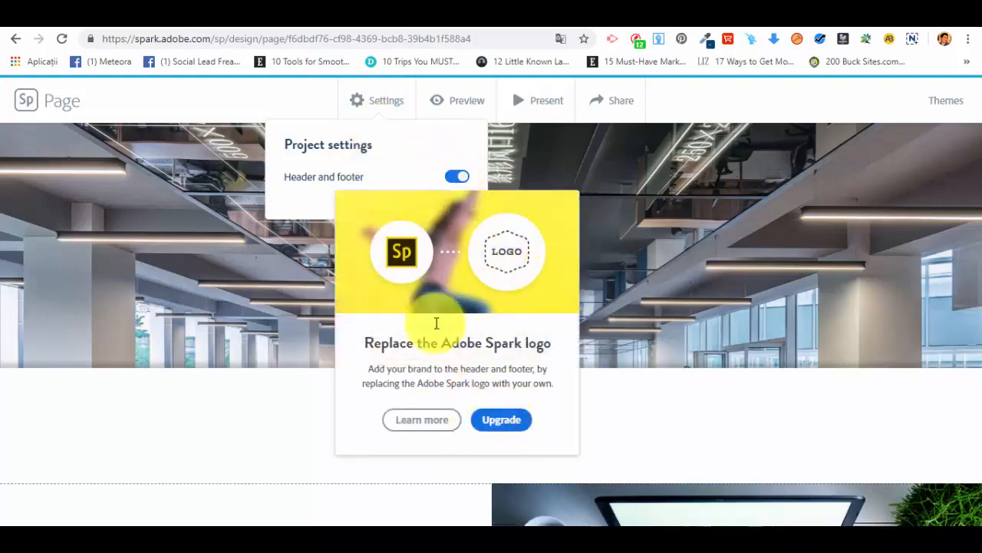
click(695, 95)
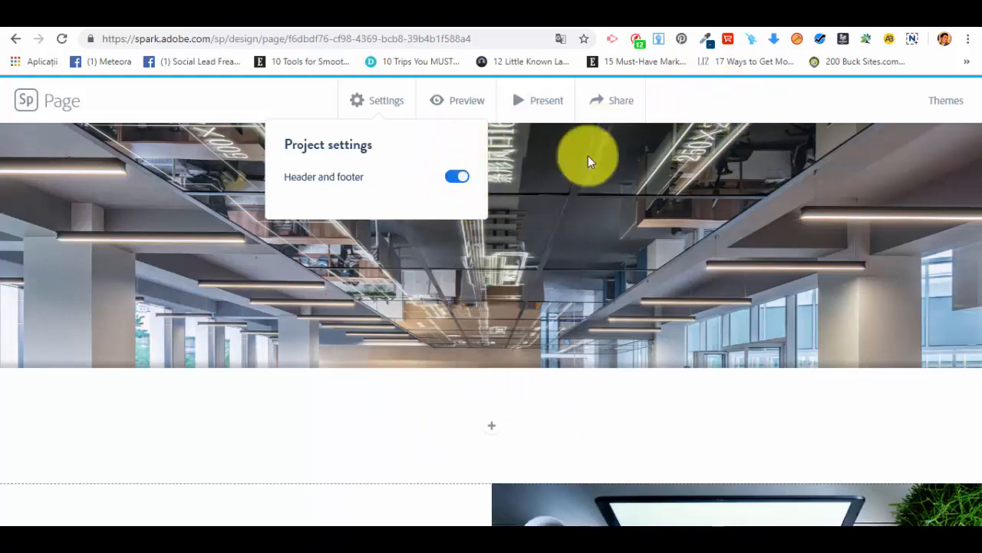
click(752, 115)
Present the page in full screen and look through its sections from the glideshow up to the photo grid
click(548, 100)
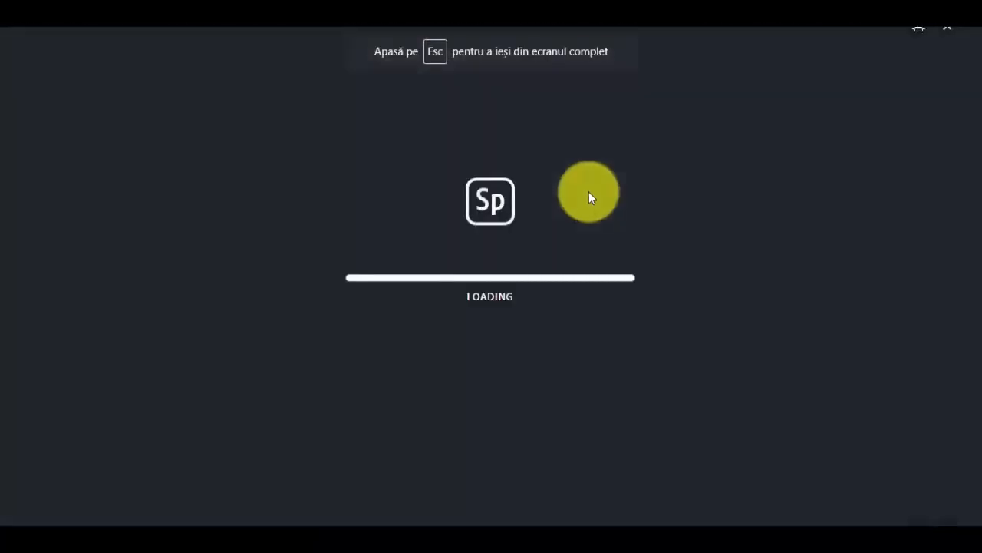
scroll(589, 191, down, 4)
scroll(586, 189, up, 10)
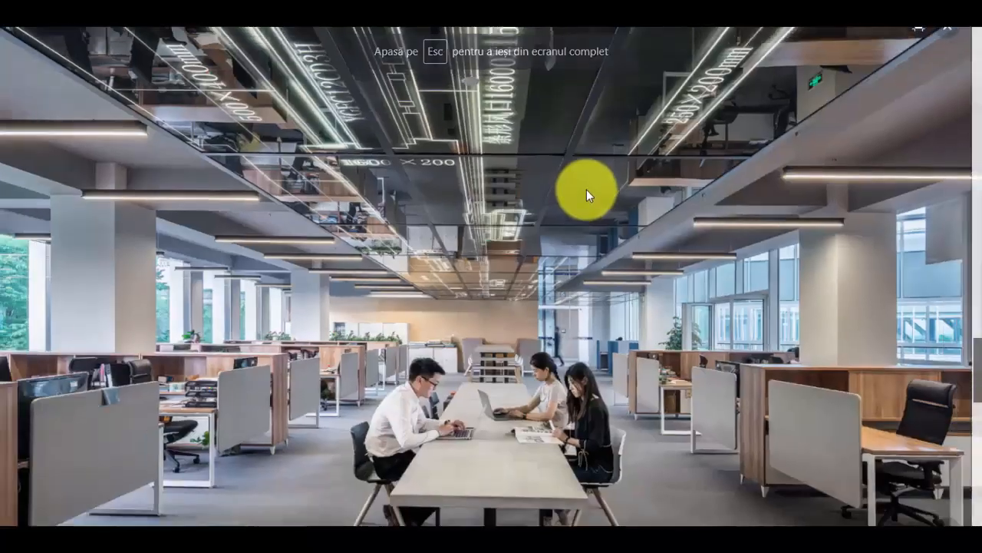
scroll(583, 192, up, 10)
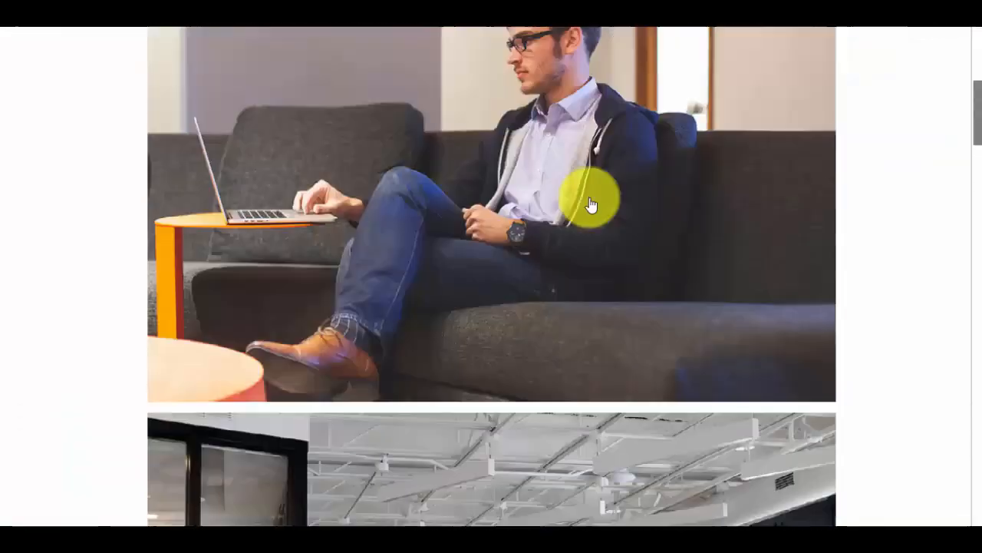